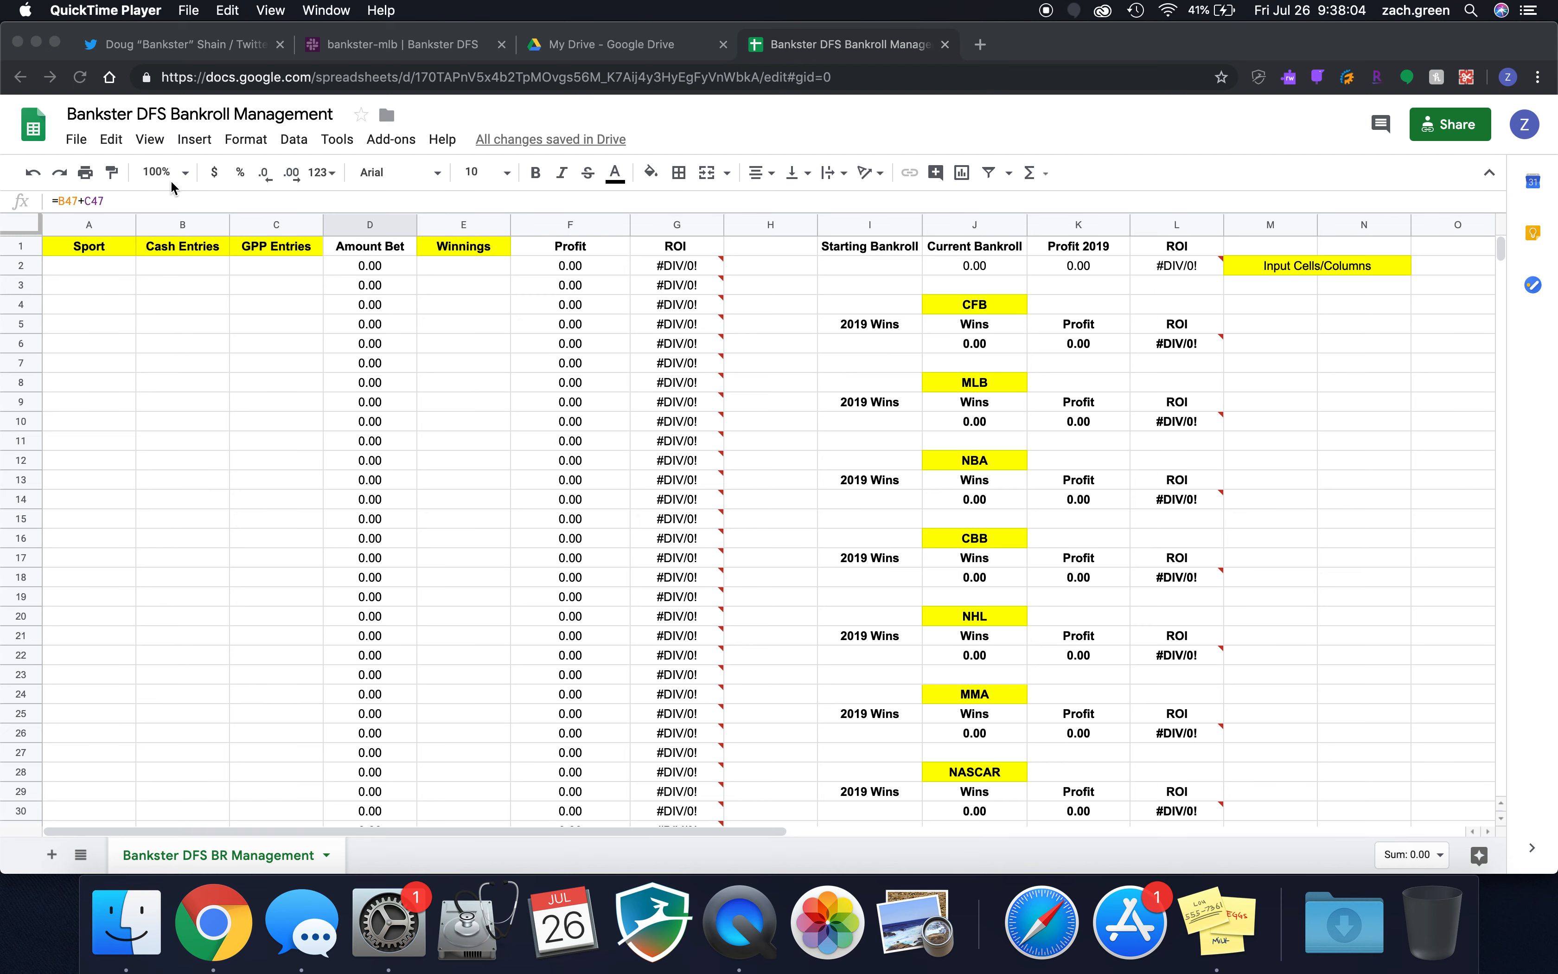
Bring the Chrome window with the Bankster DFS Bankroll Management spreadsheet to the front.
click(72, 143)
Make a copy of the spreadsheet, replacing 'Copy of Bankster' with the user's own name.
click(75, 140)
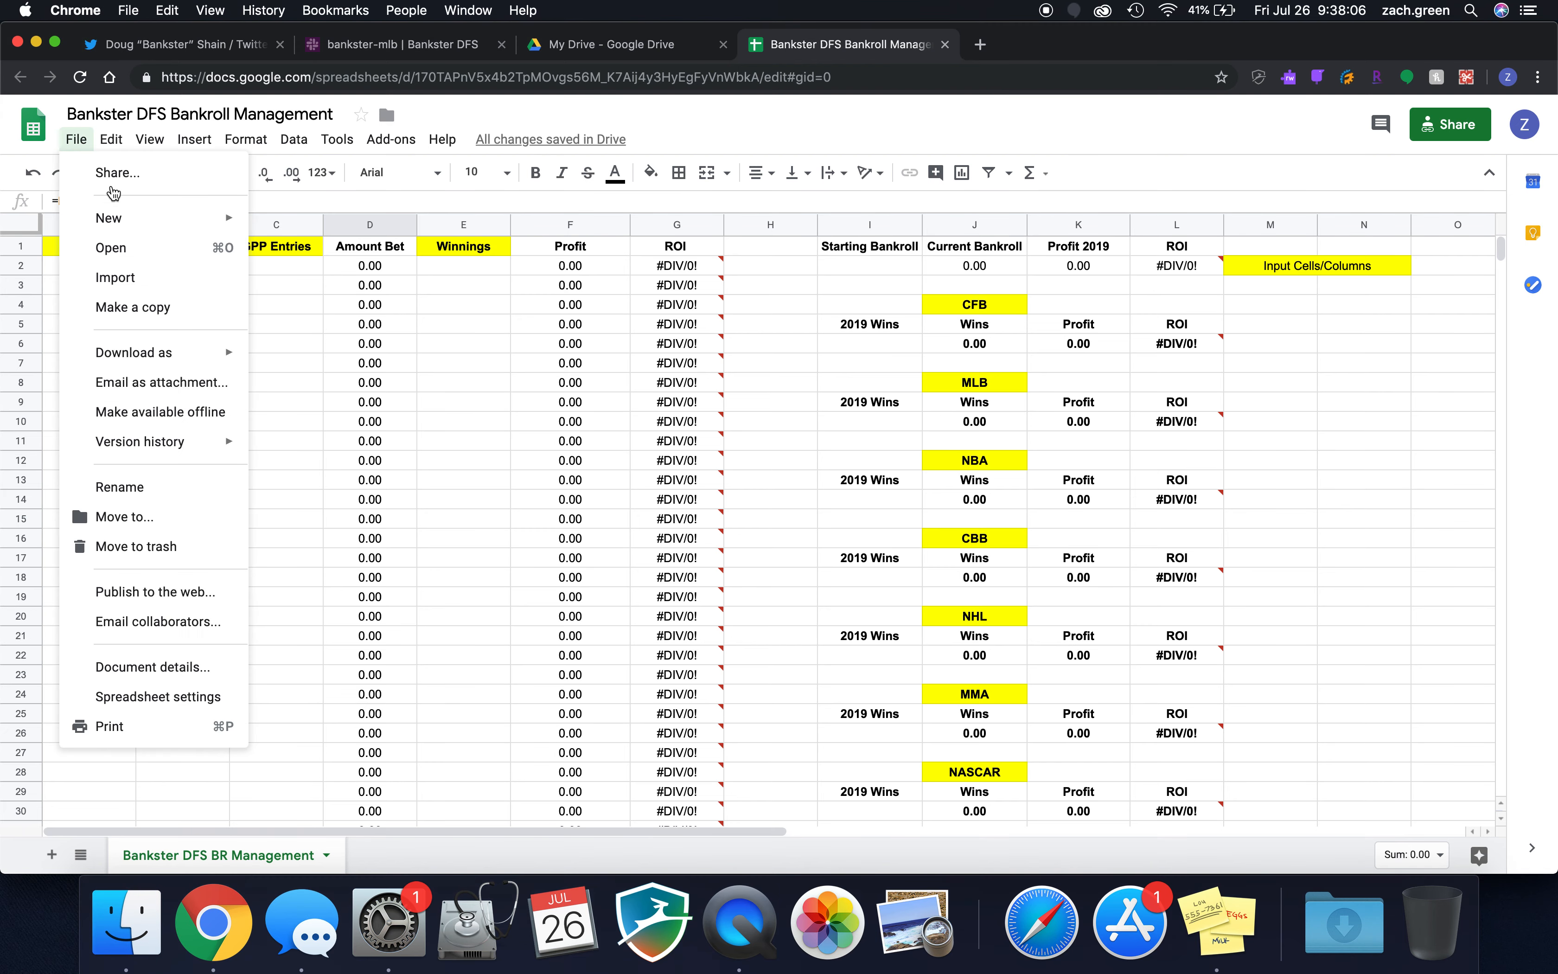
click(163, 308)
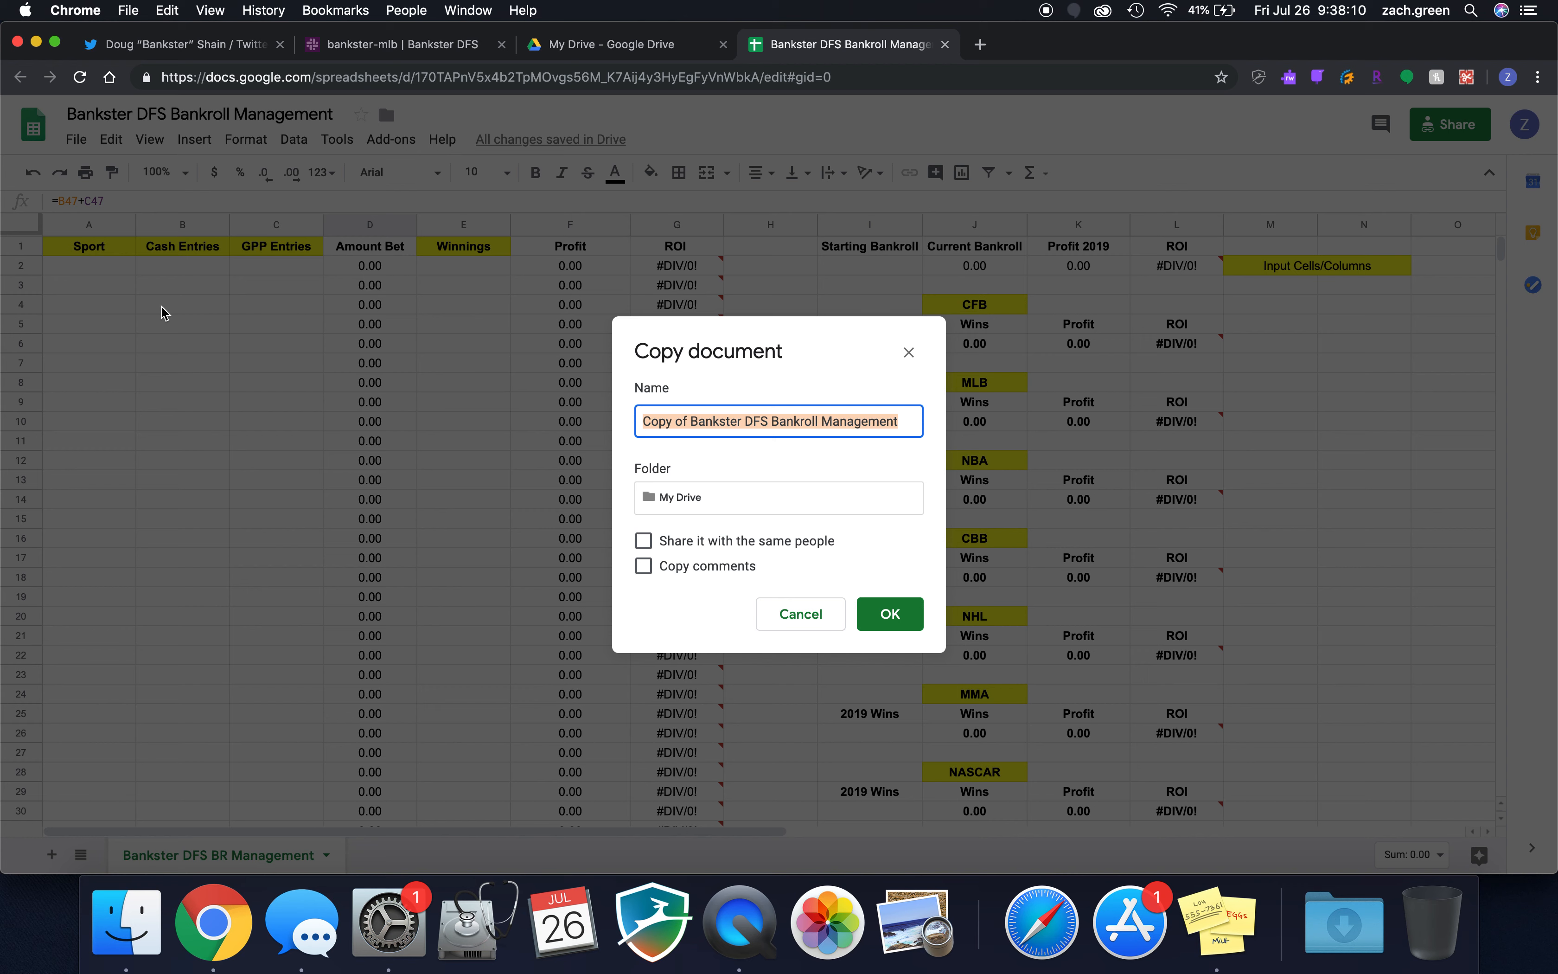
click(719, 426)
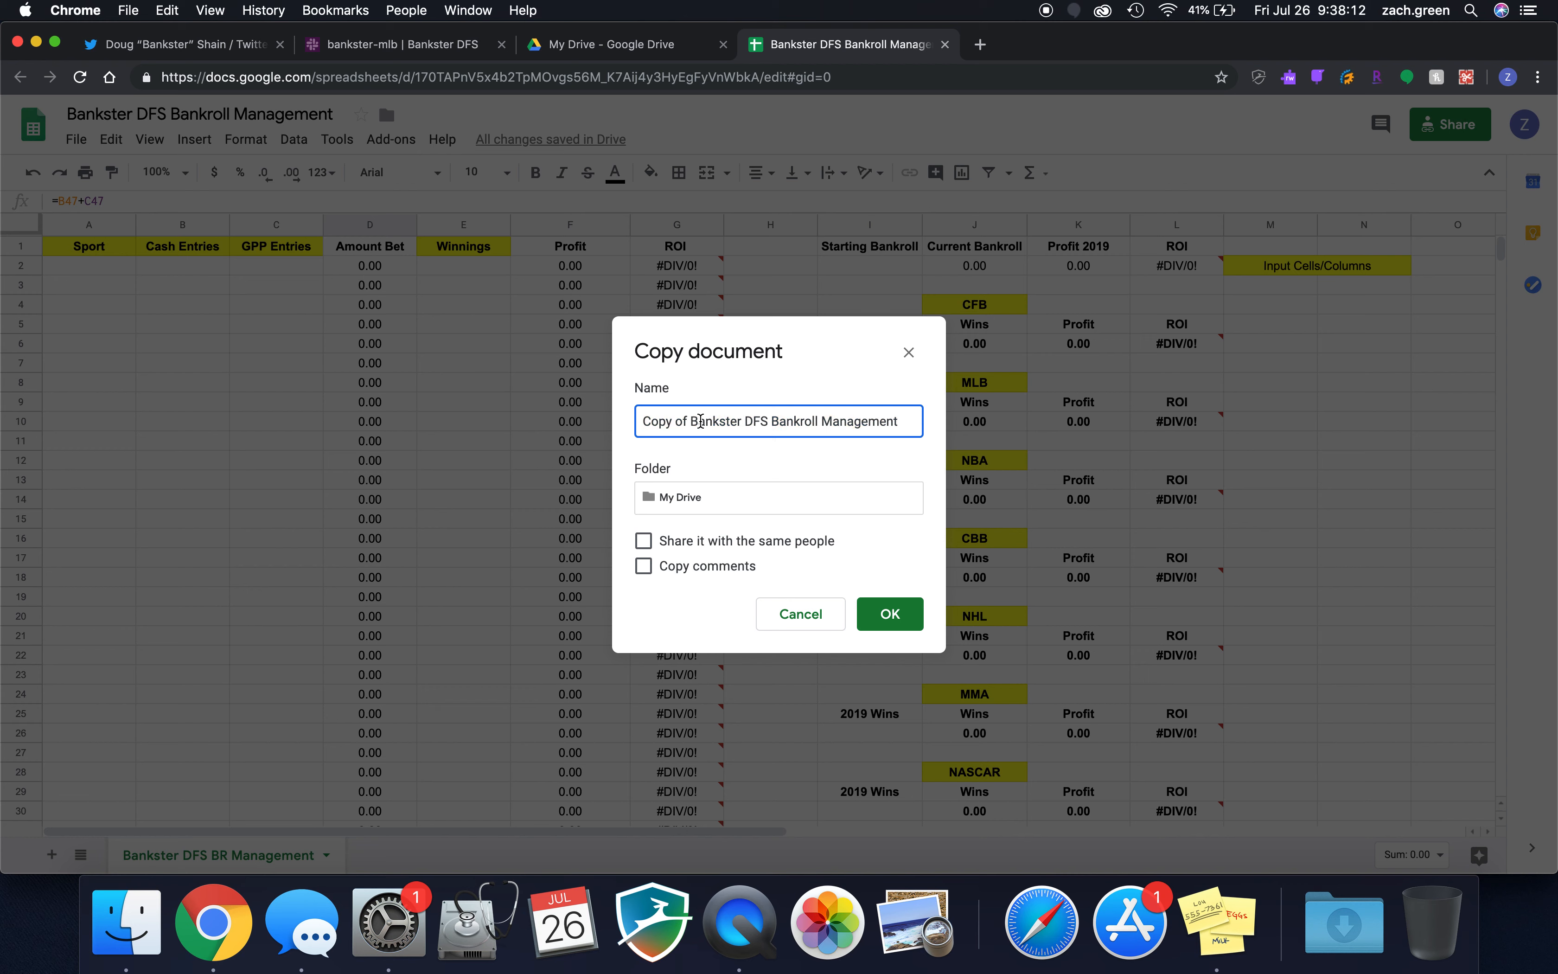
drag(742, 421, 634, 426)
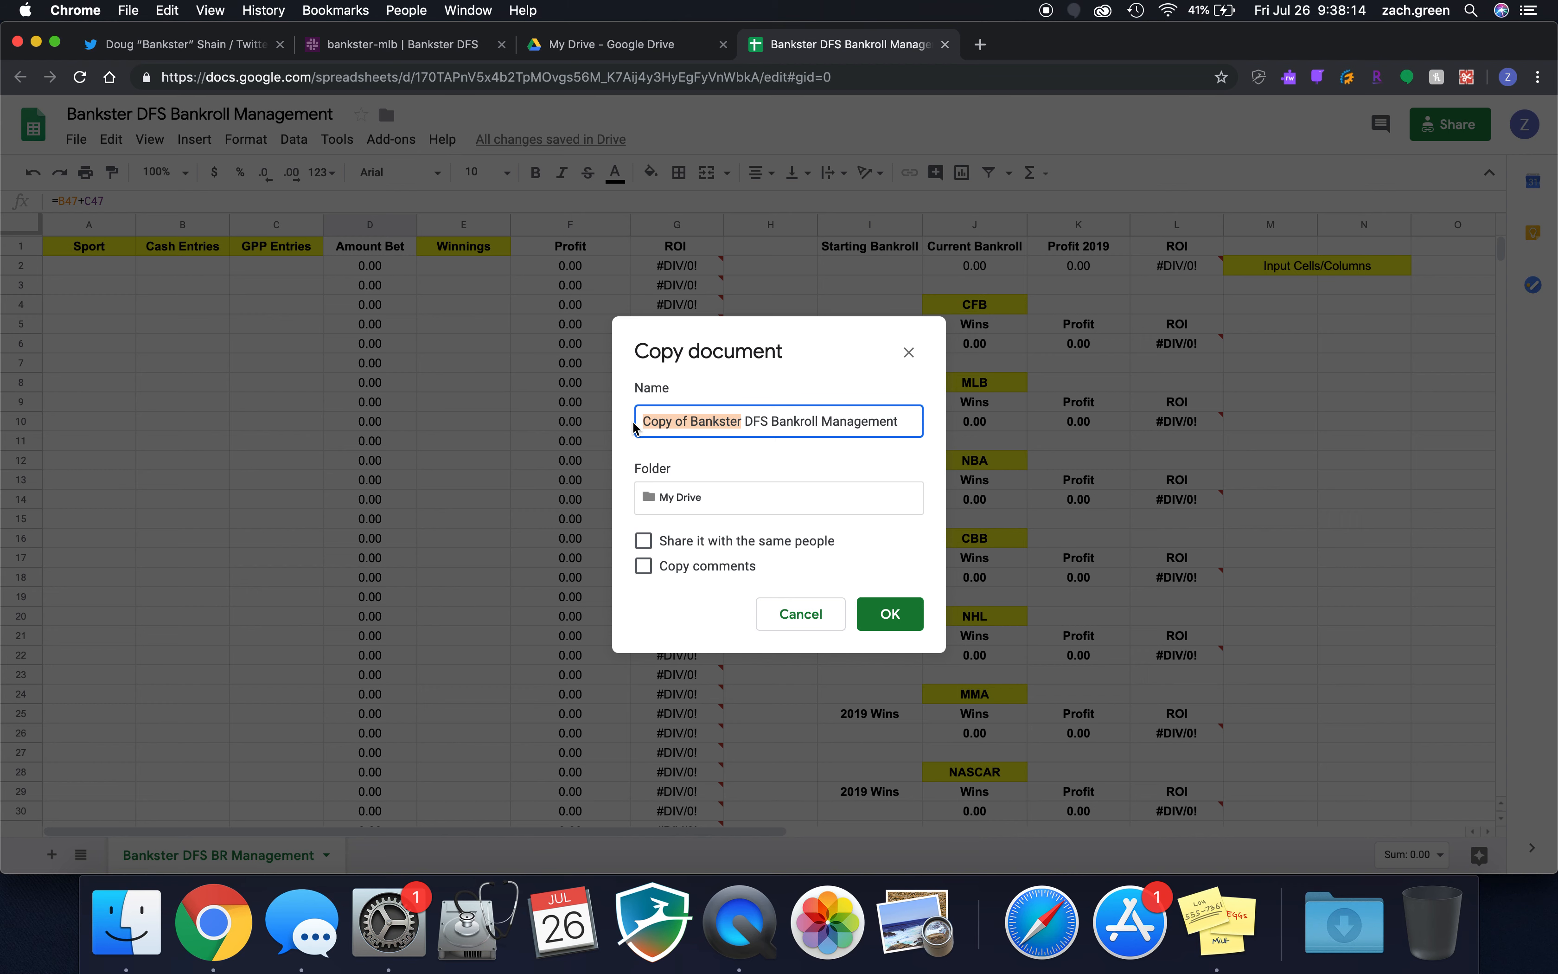
text(Zac Gre)
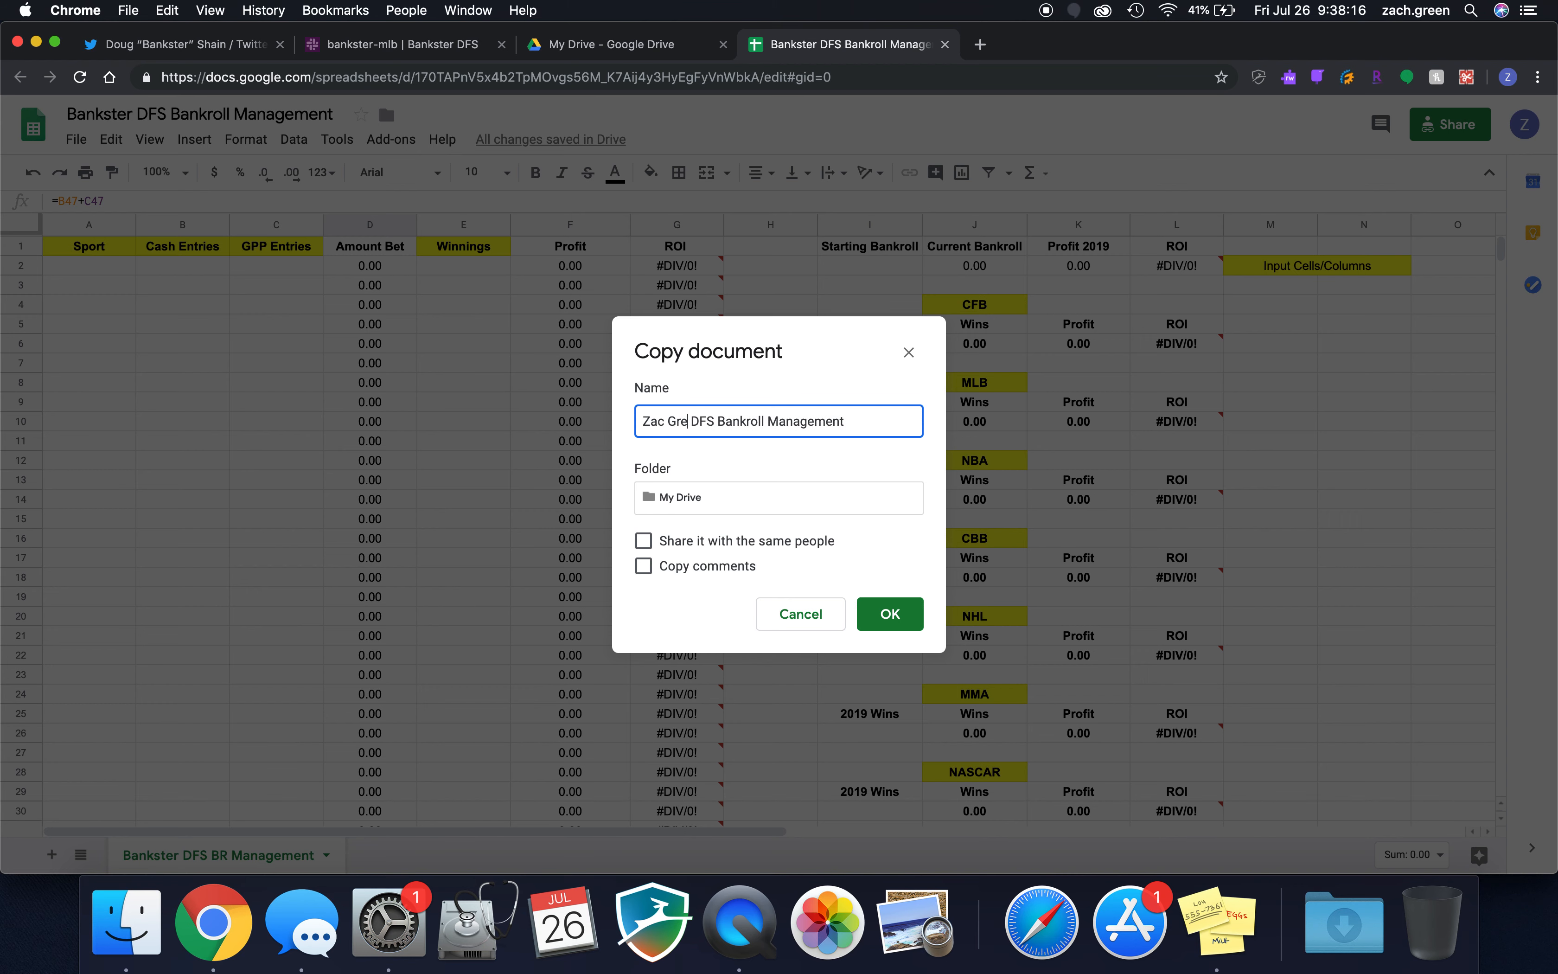
text(en)
key(Return)
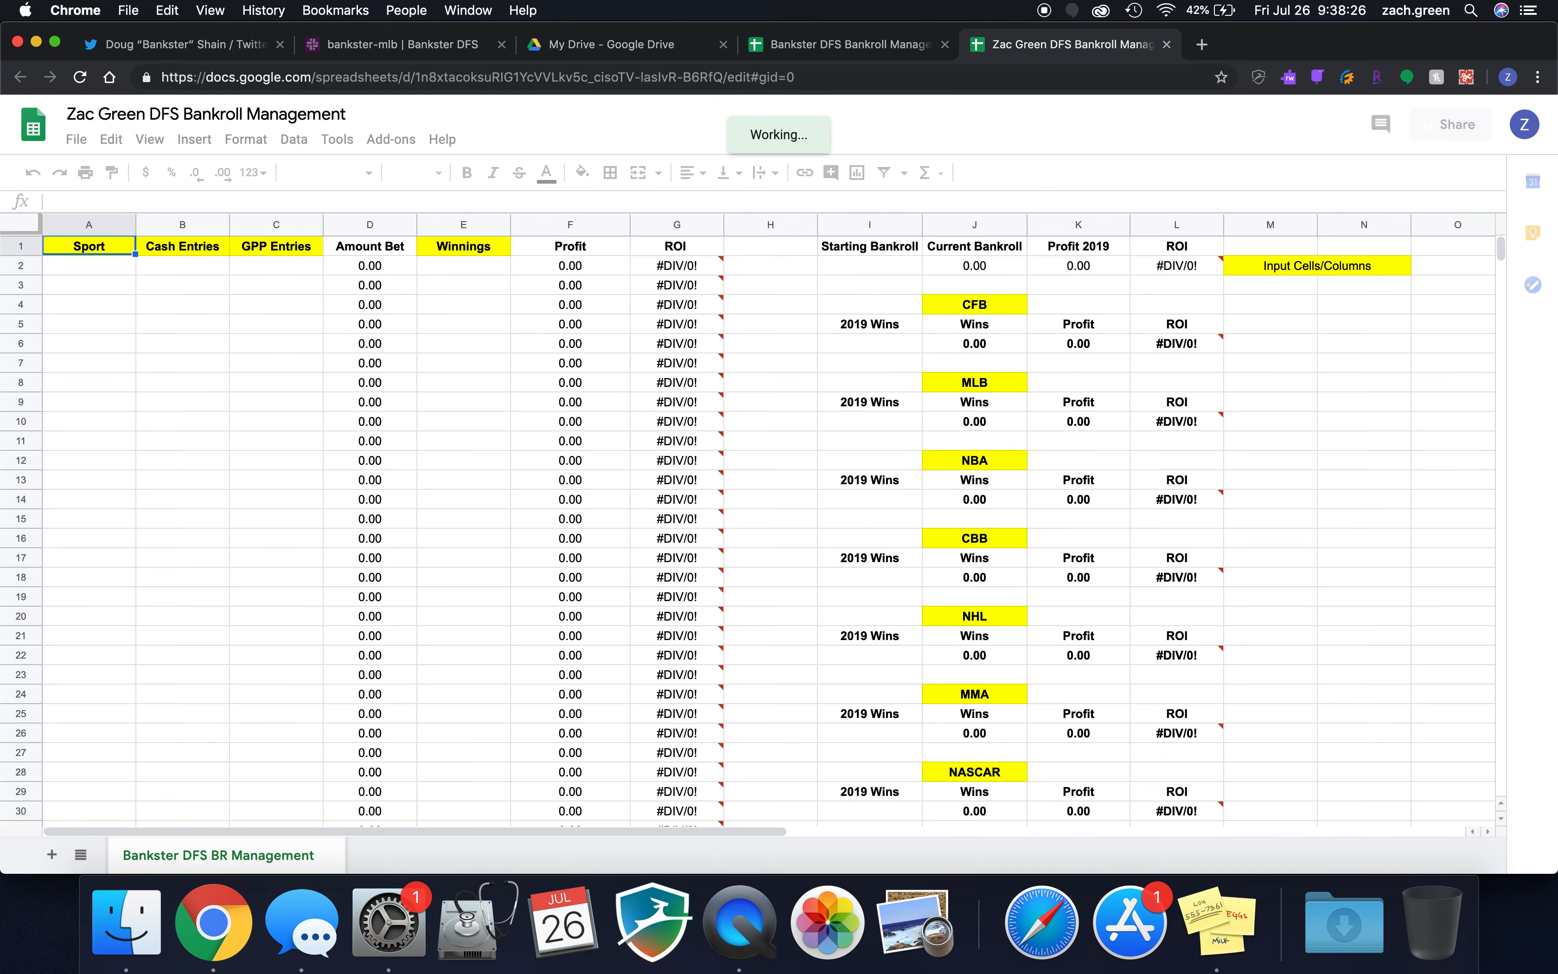
Enter 1000 as the starting bankroll in I2, correcting a mistyped 10000.
click(889, 273)
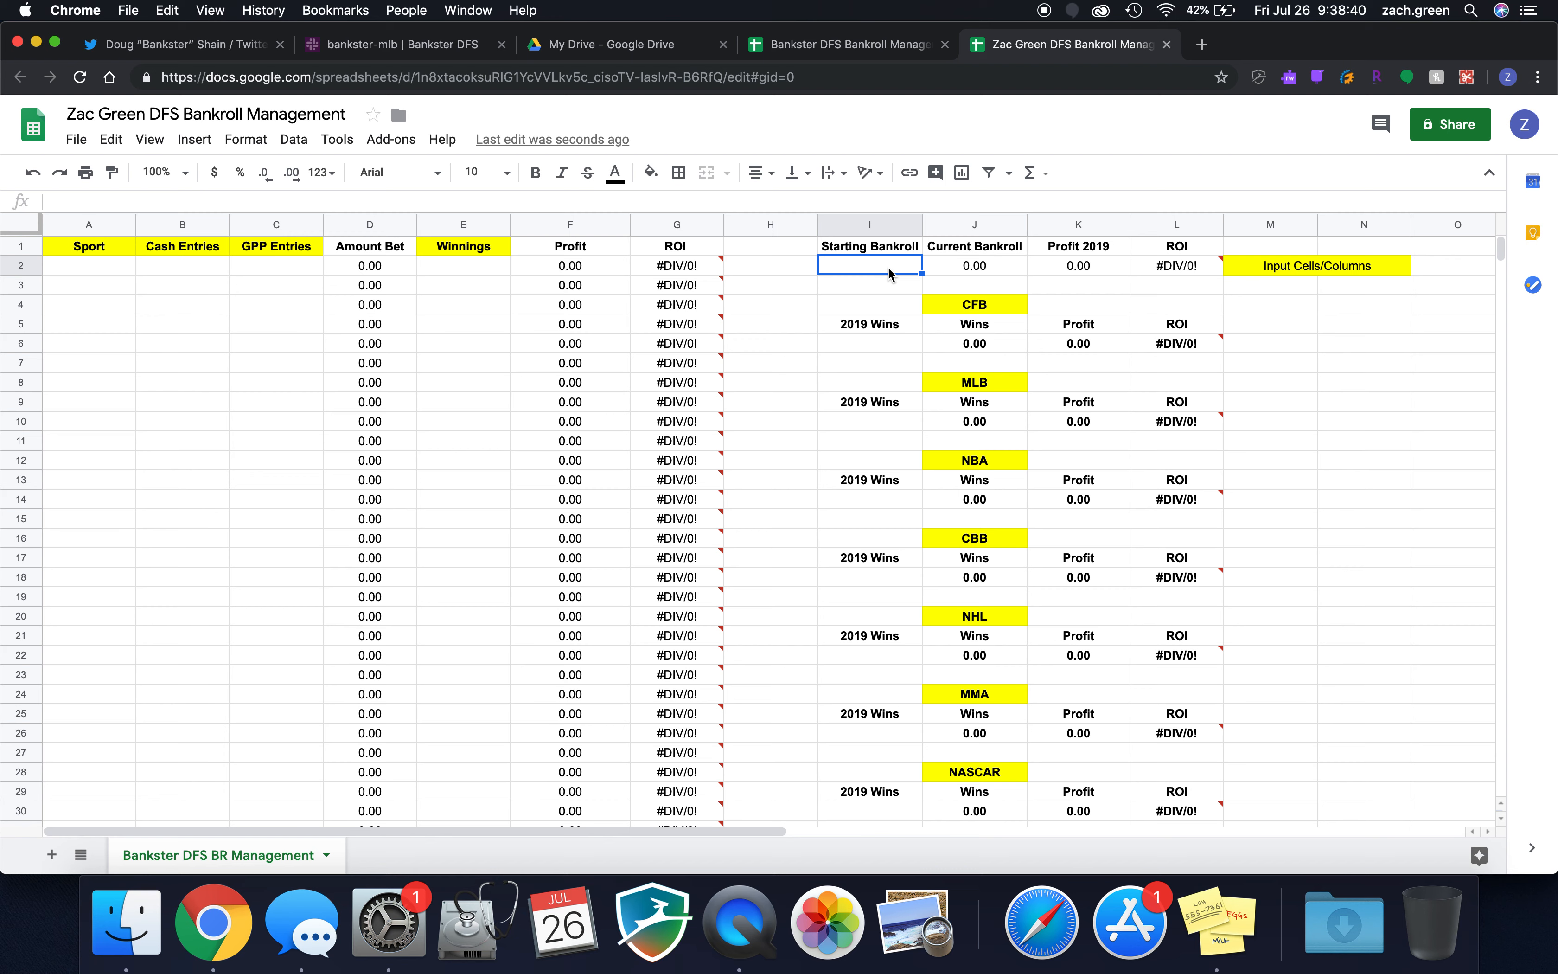
text(10000)
key(Return)
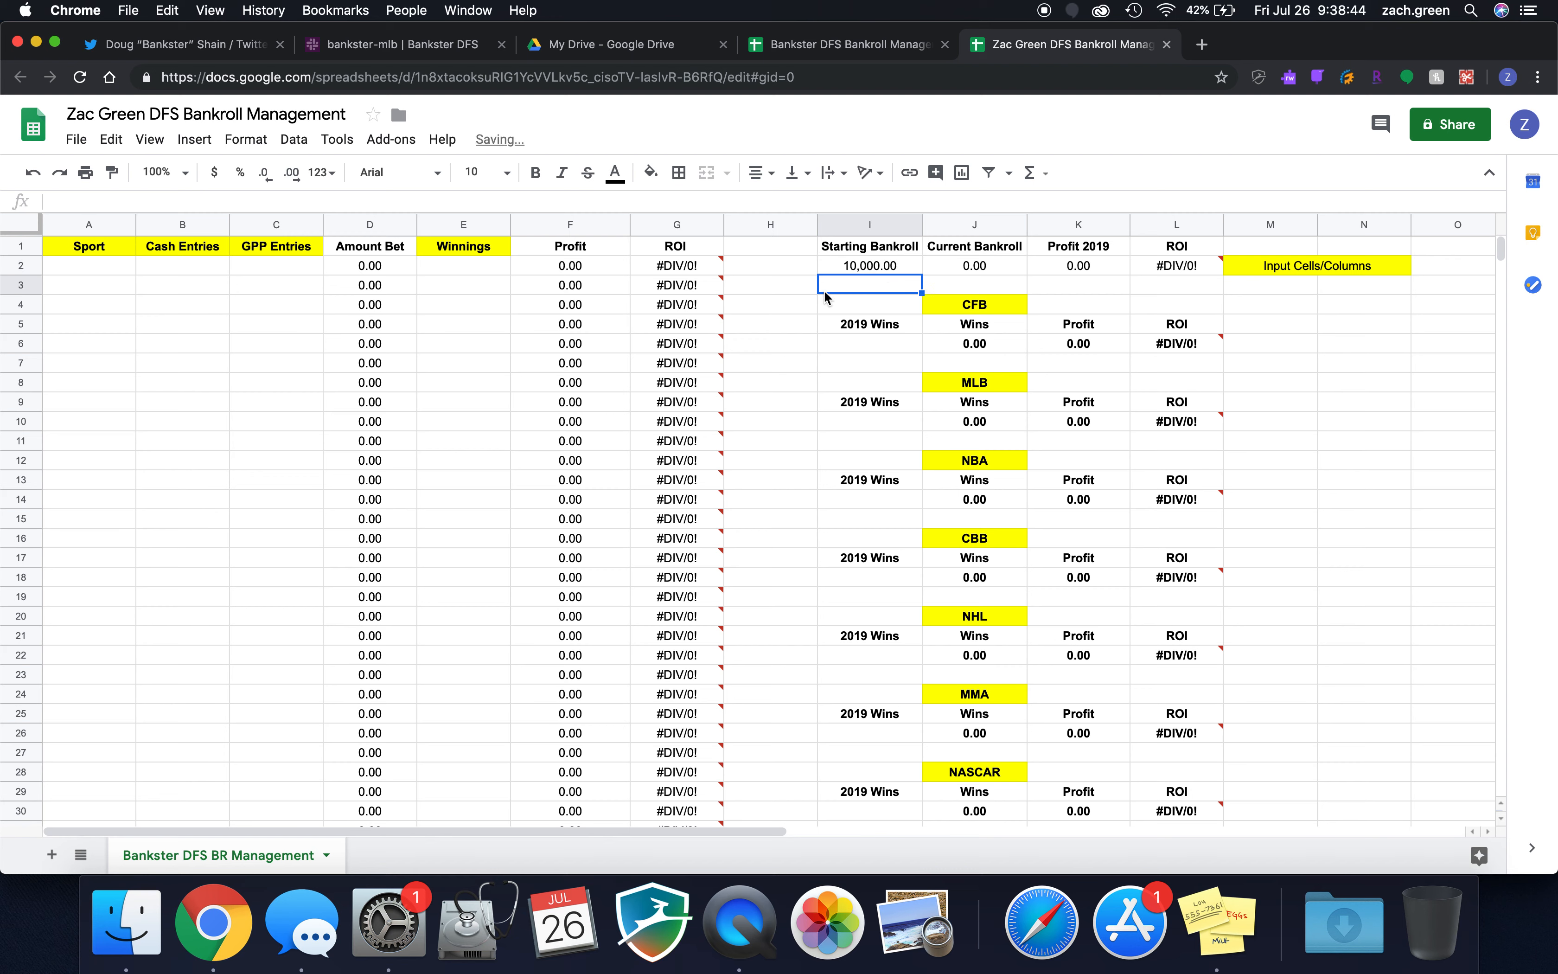
click(879, 265)
text(1000)
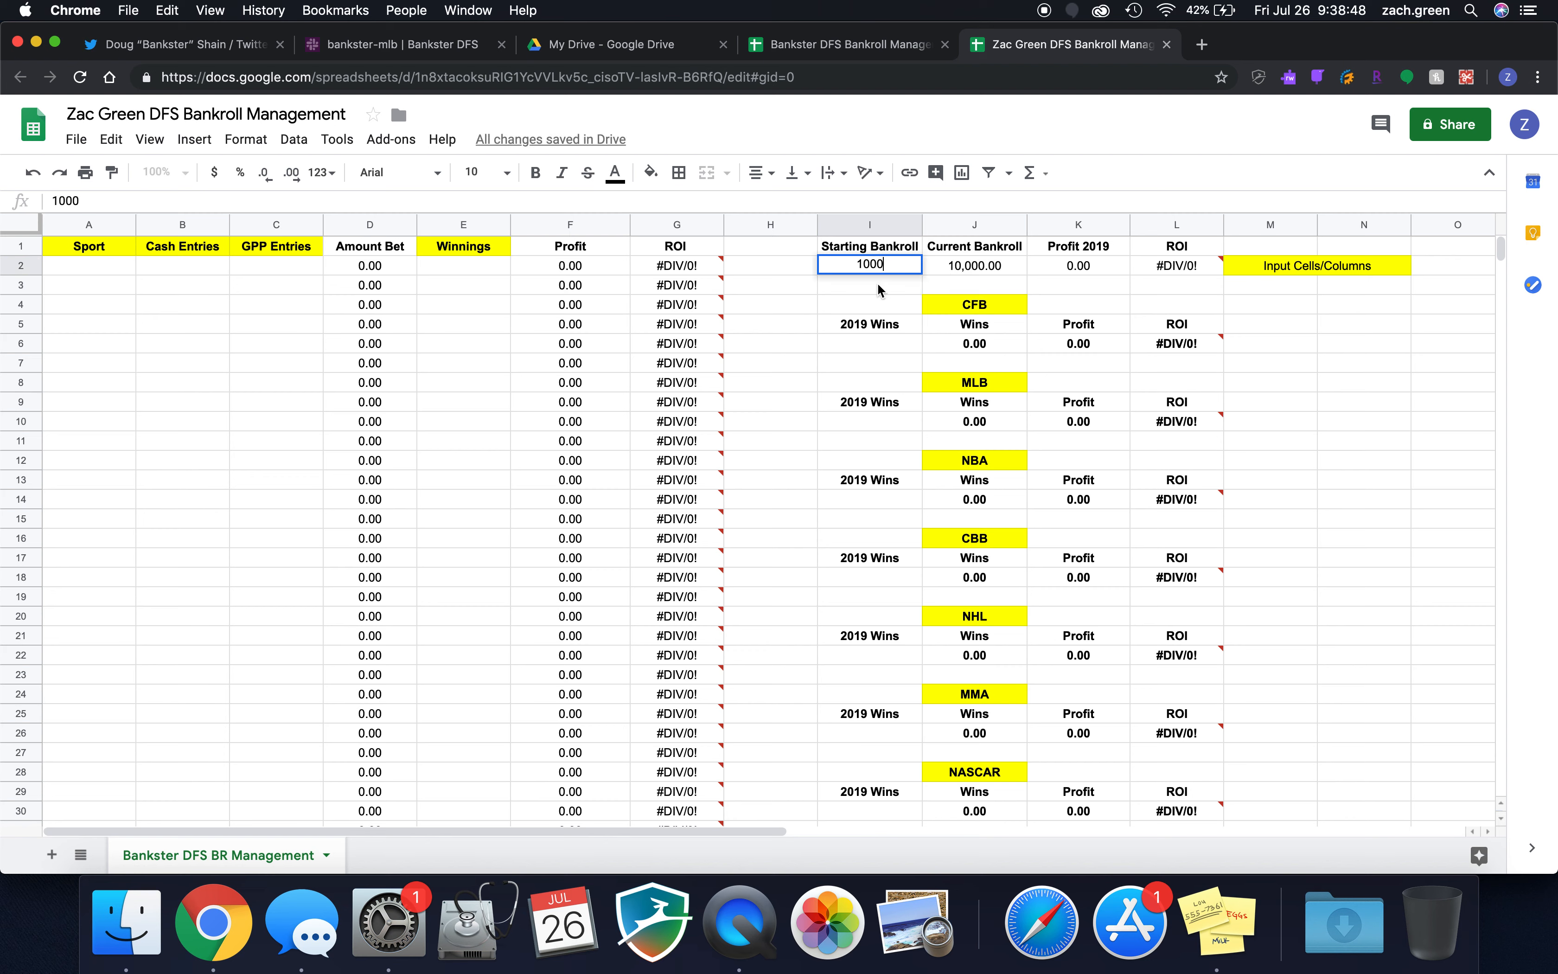
click(815, 291)
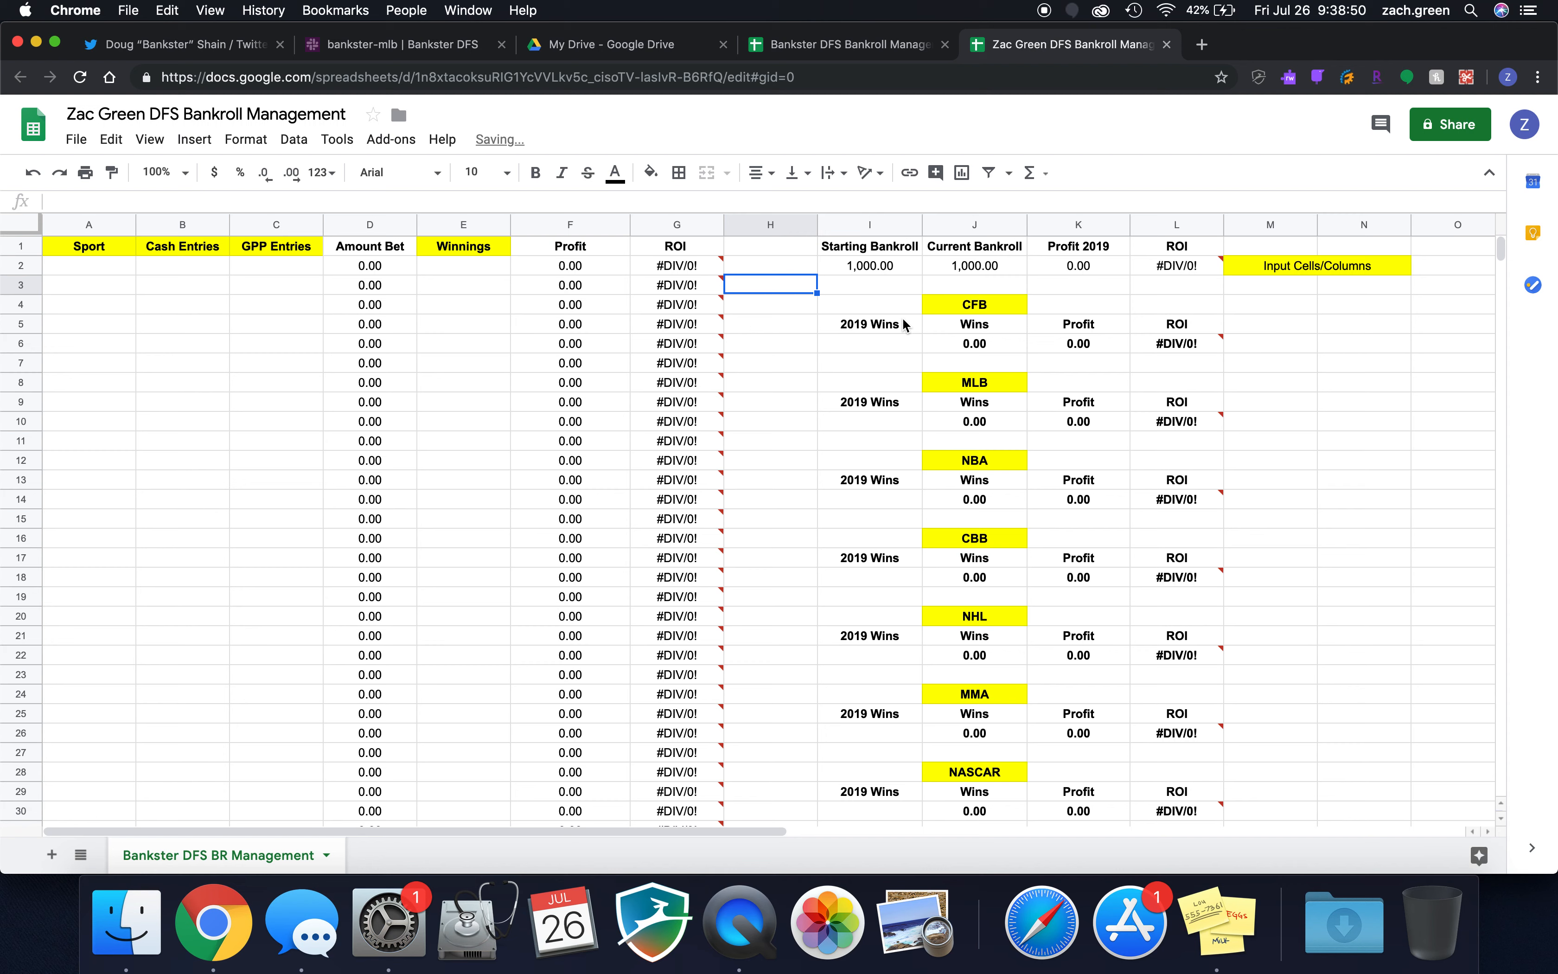
Check the Current Bankroll, Profit 2019 and ROI formulas in J2, K2 and L2.
click(995, 270)
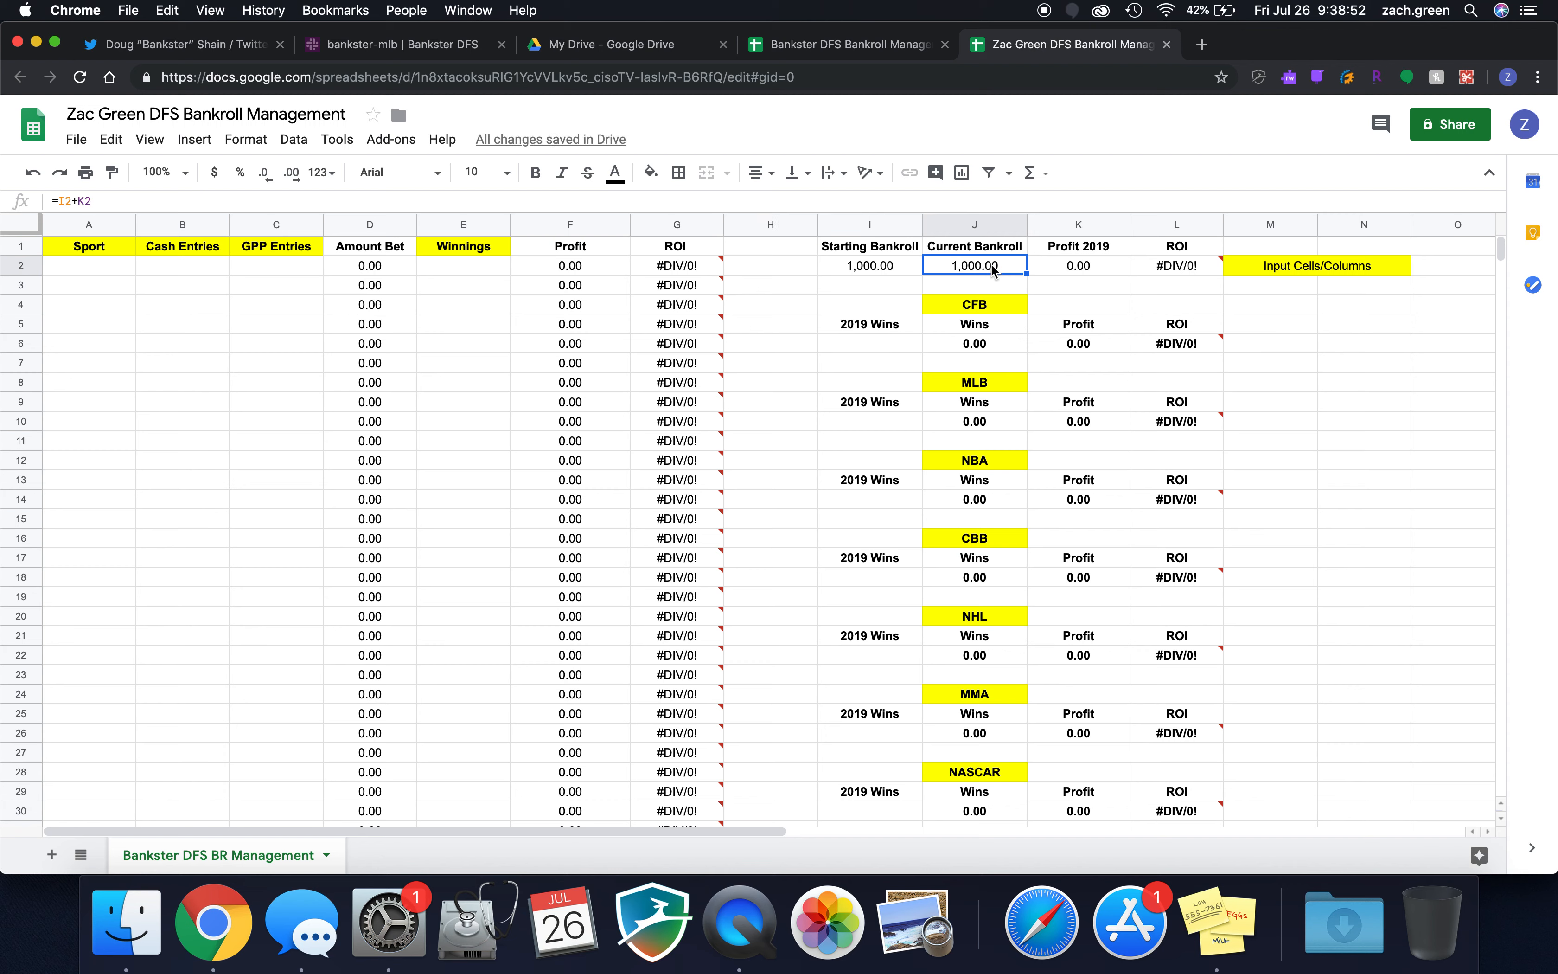
key(Right)
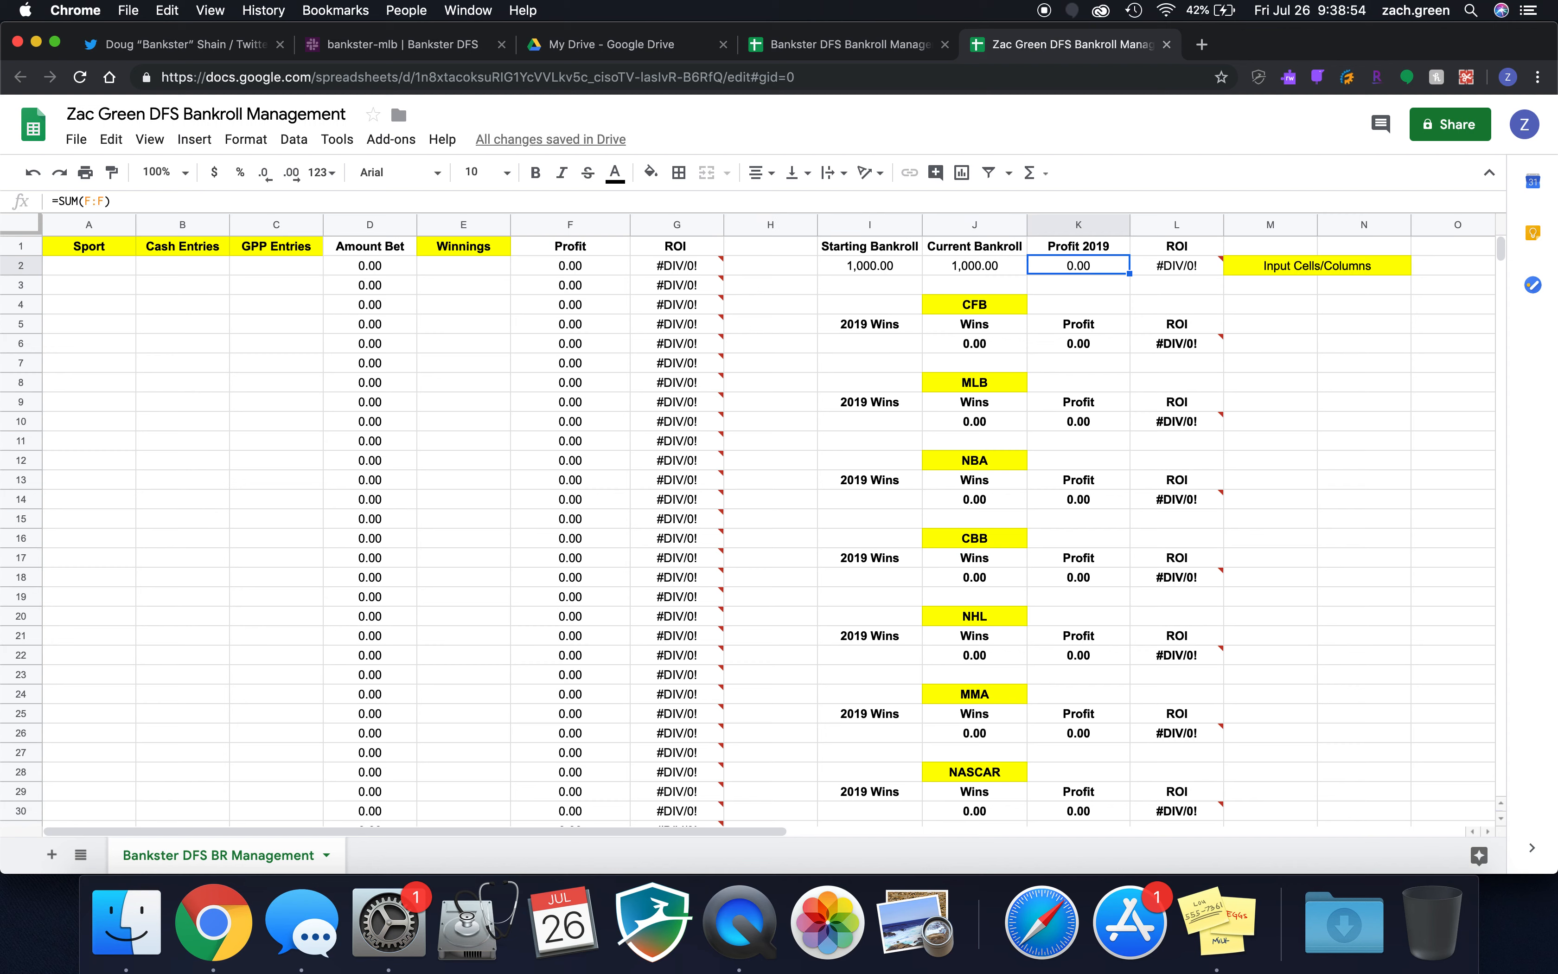
key(Right)
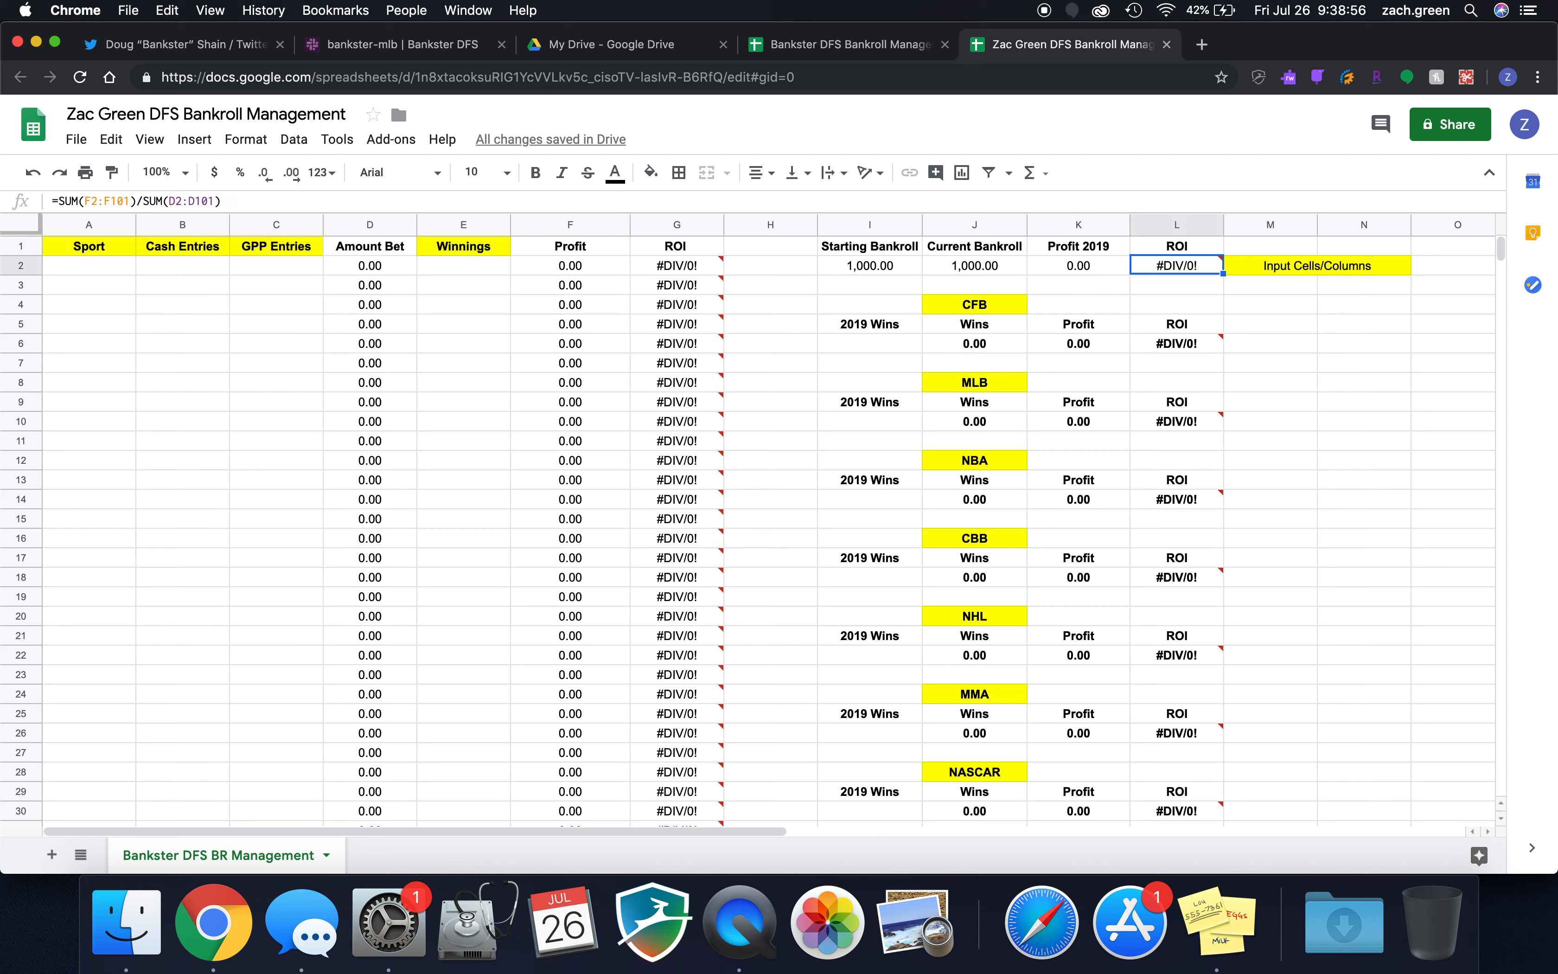
key(Left)
key(Down)
key(Down)
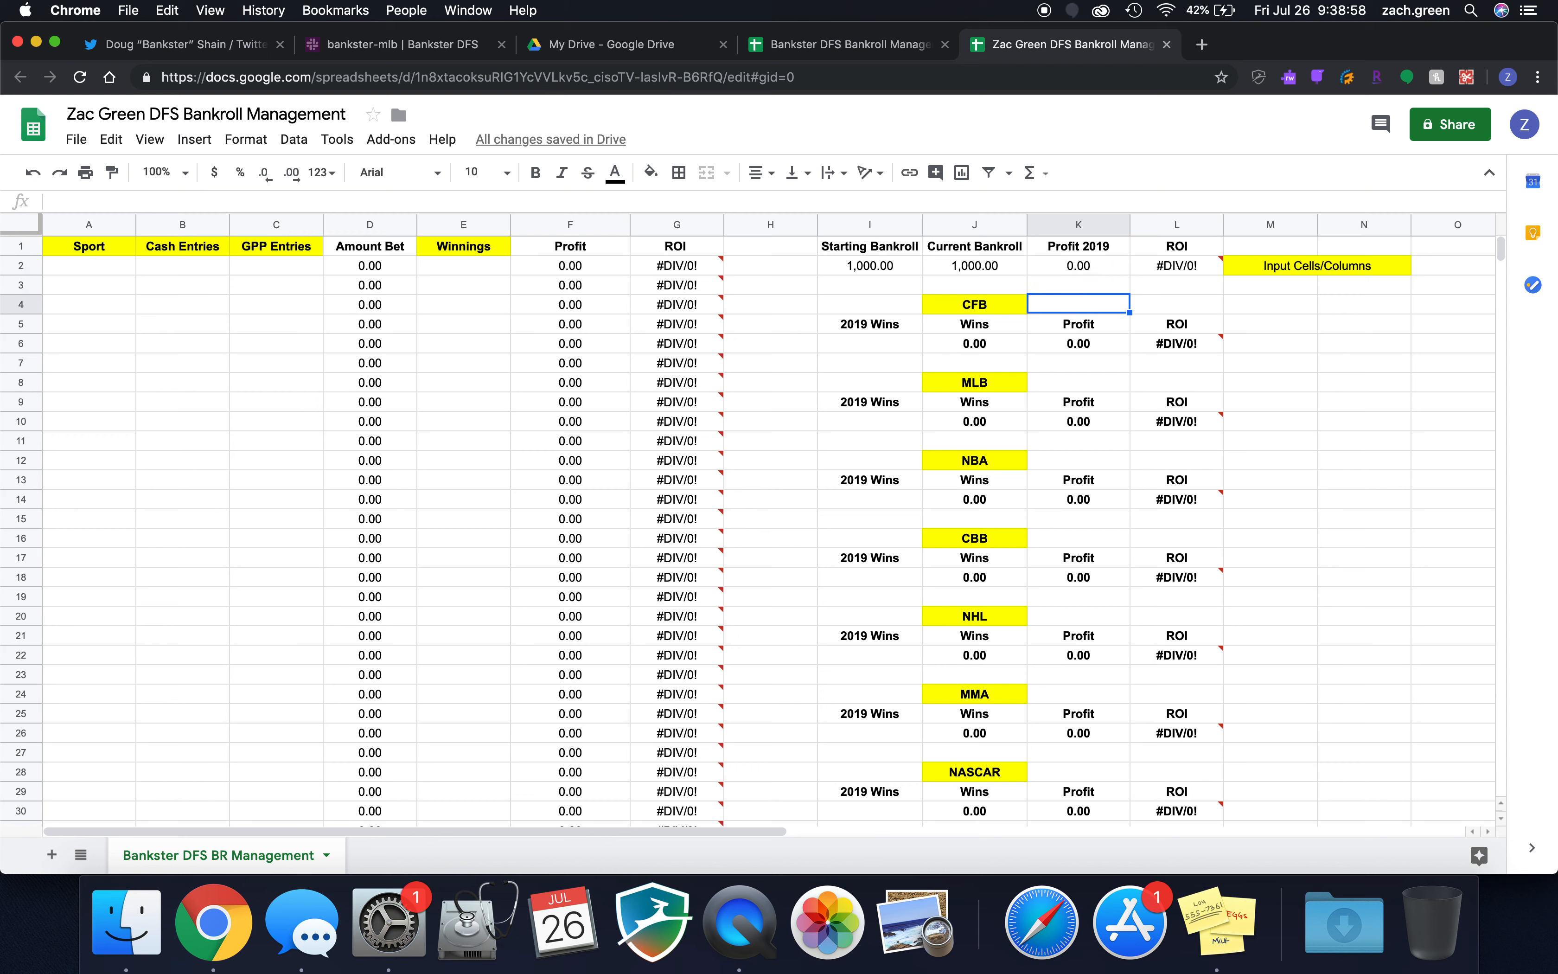
key(Down)
key(Down)
key(Down)
key(Left)
key(Left)
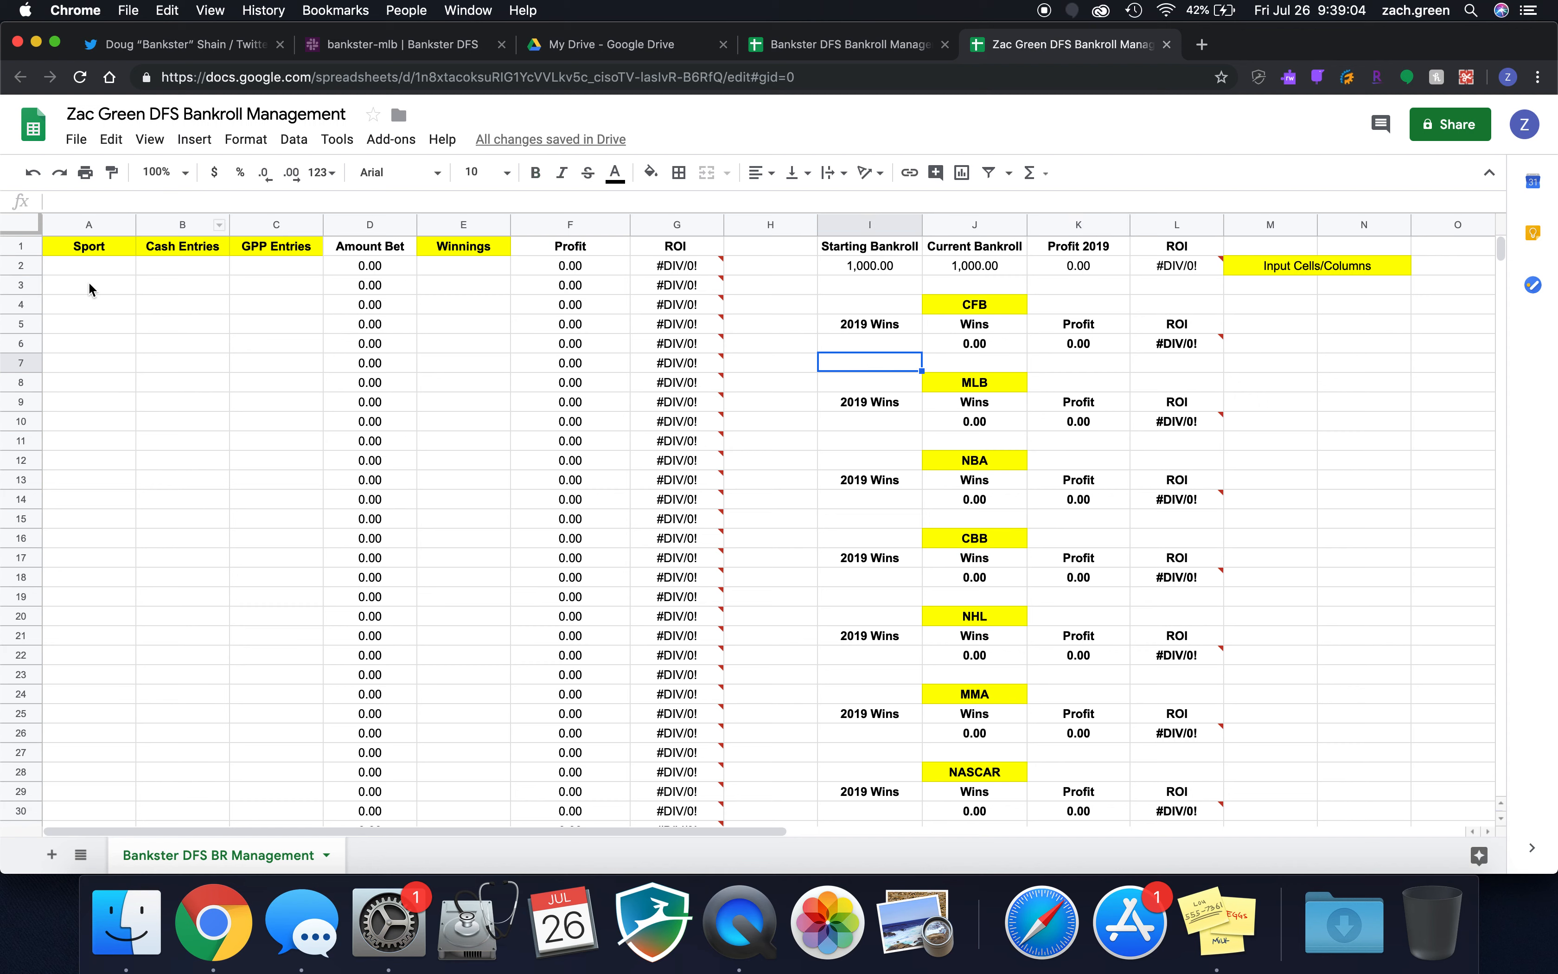
click(90, 265)
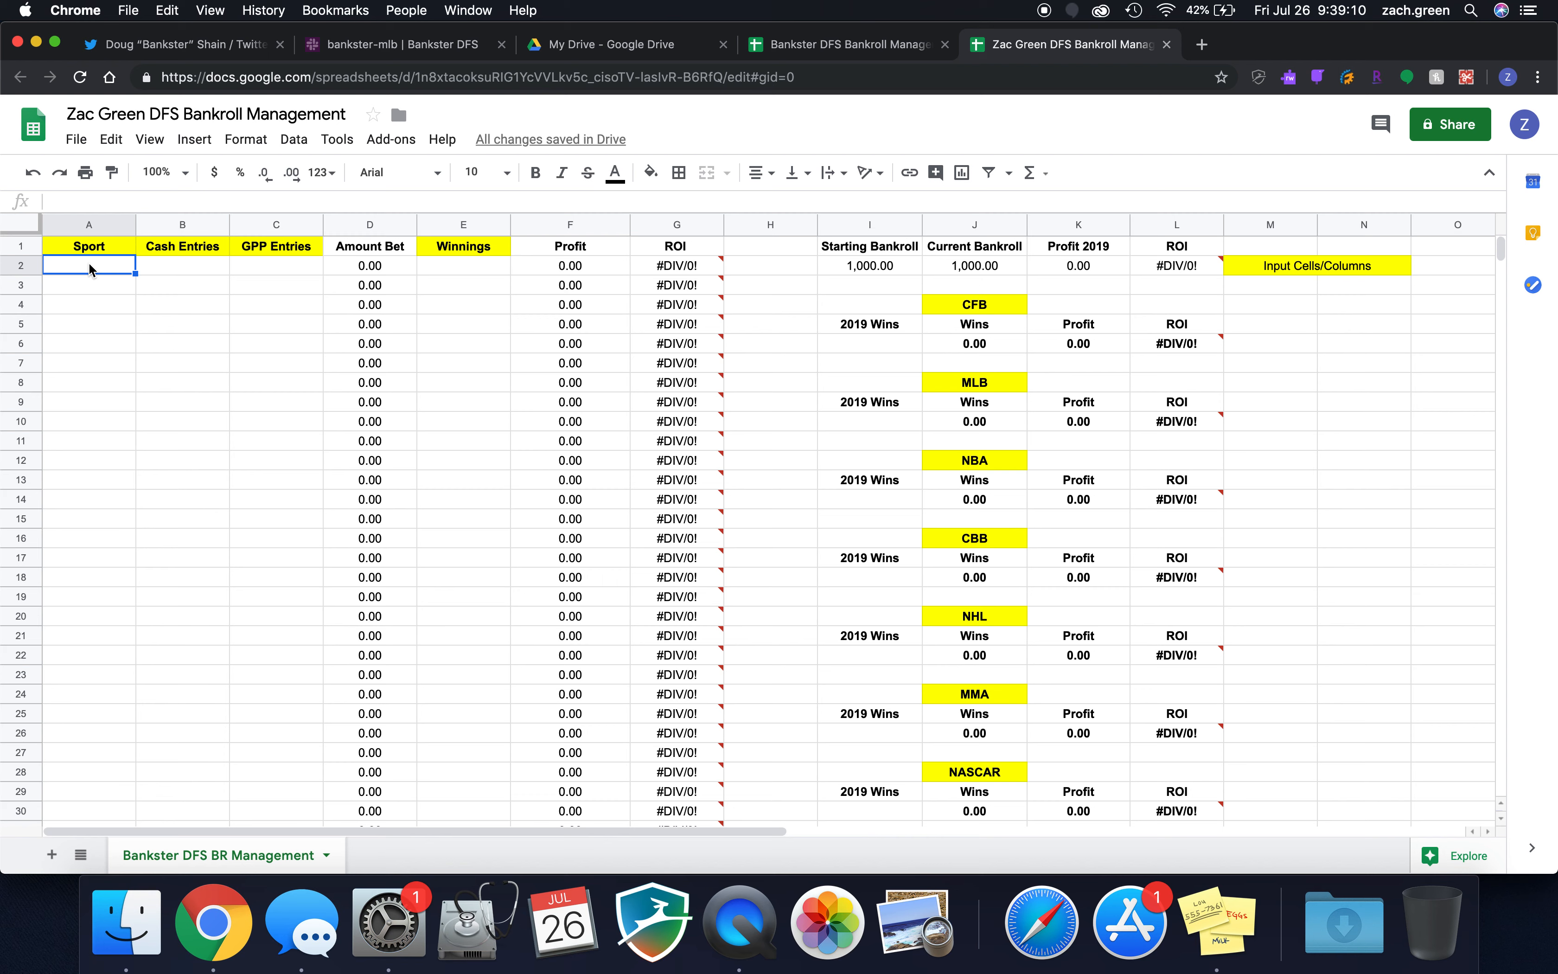
Fill row 2 with MLB, 25 cash entries, 5 GPP entries and 50 winnings.
text(MLB)
key(Tab)
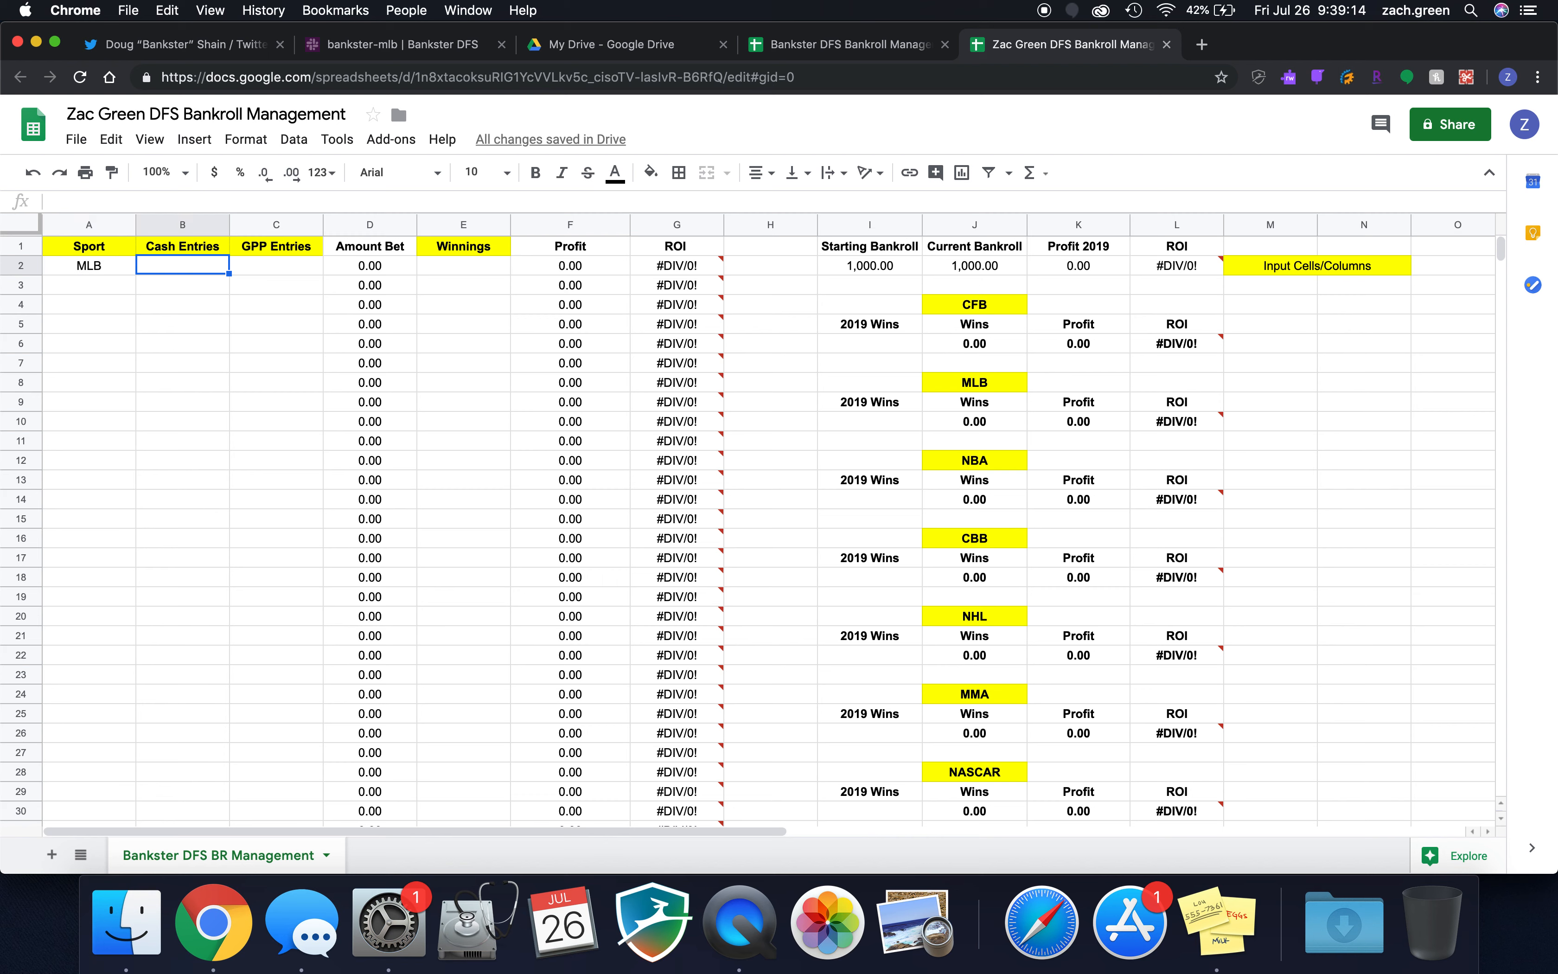
text(25)
key(Tab)
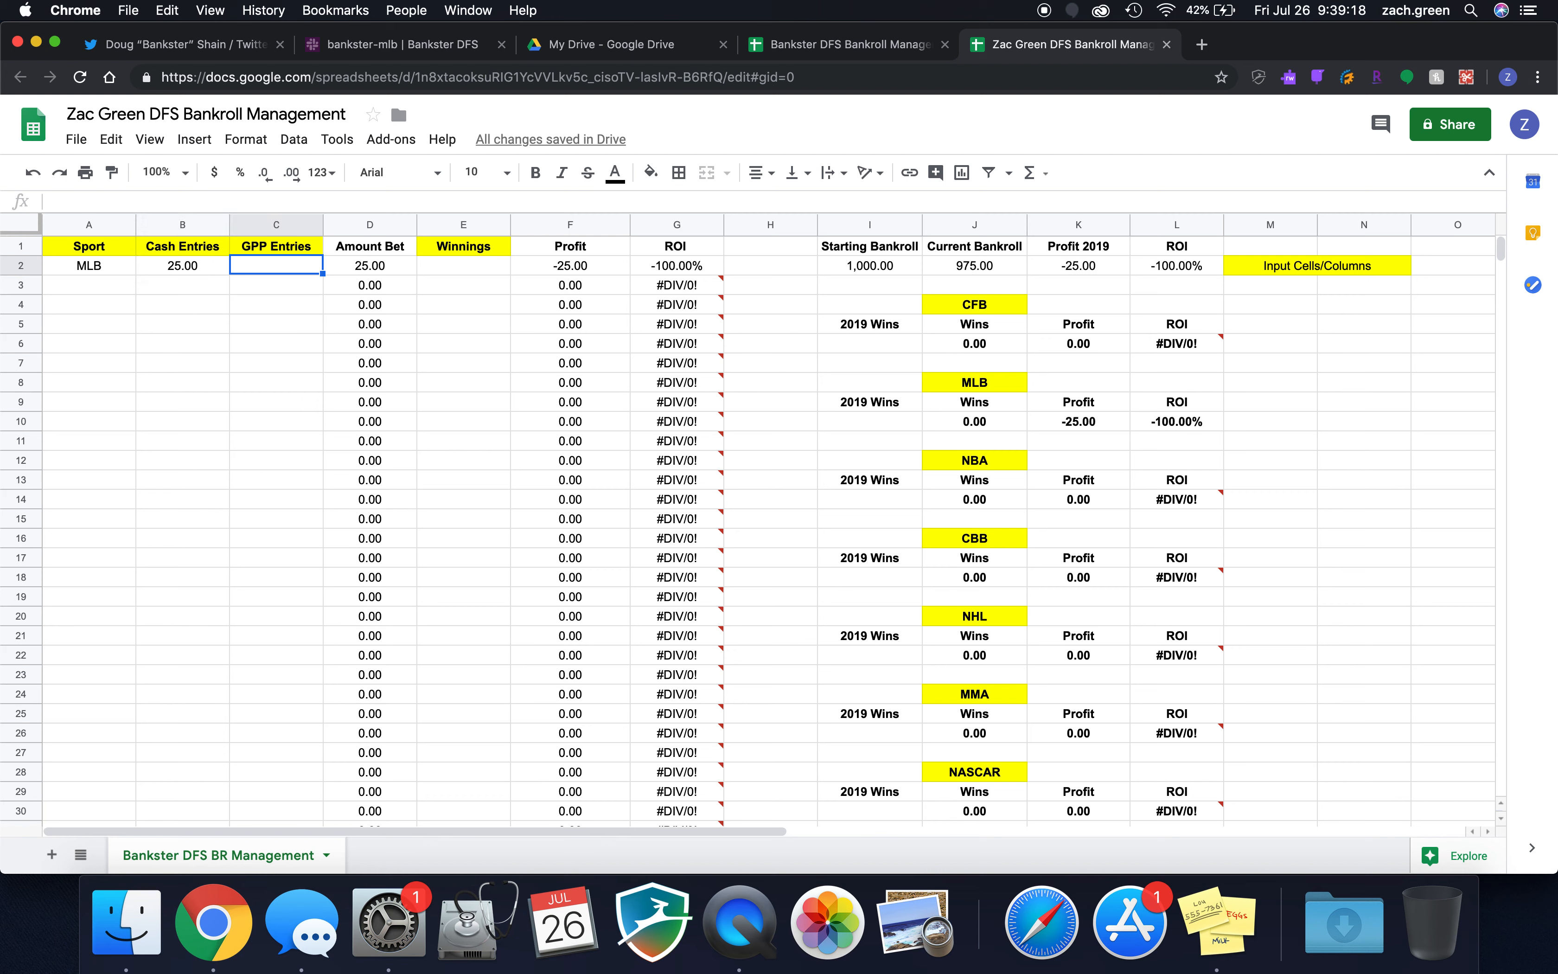
text(5)
key(Return)
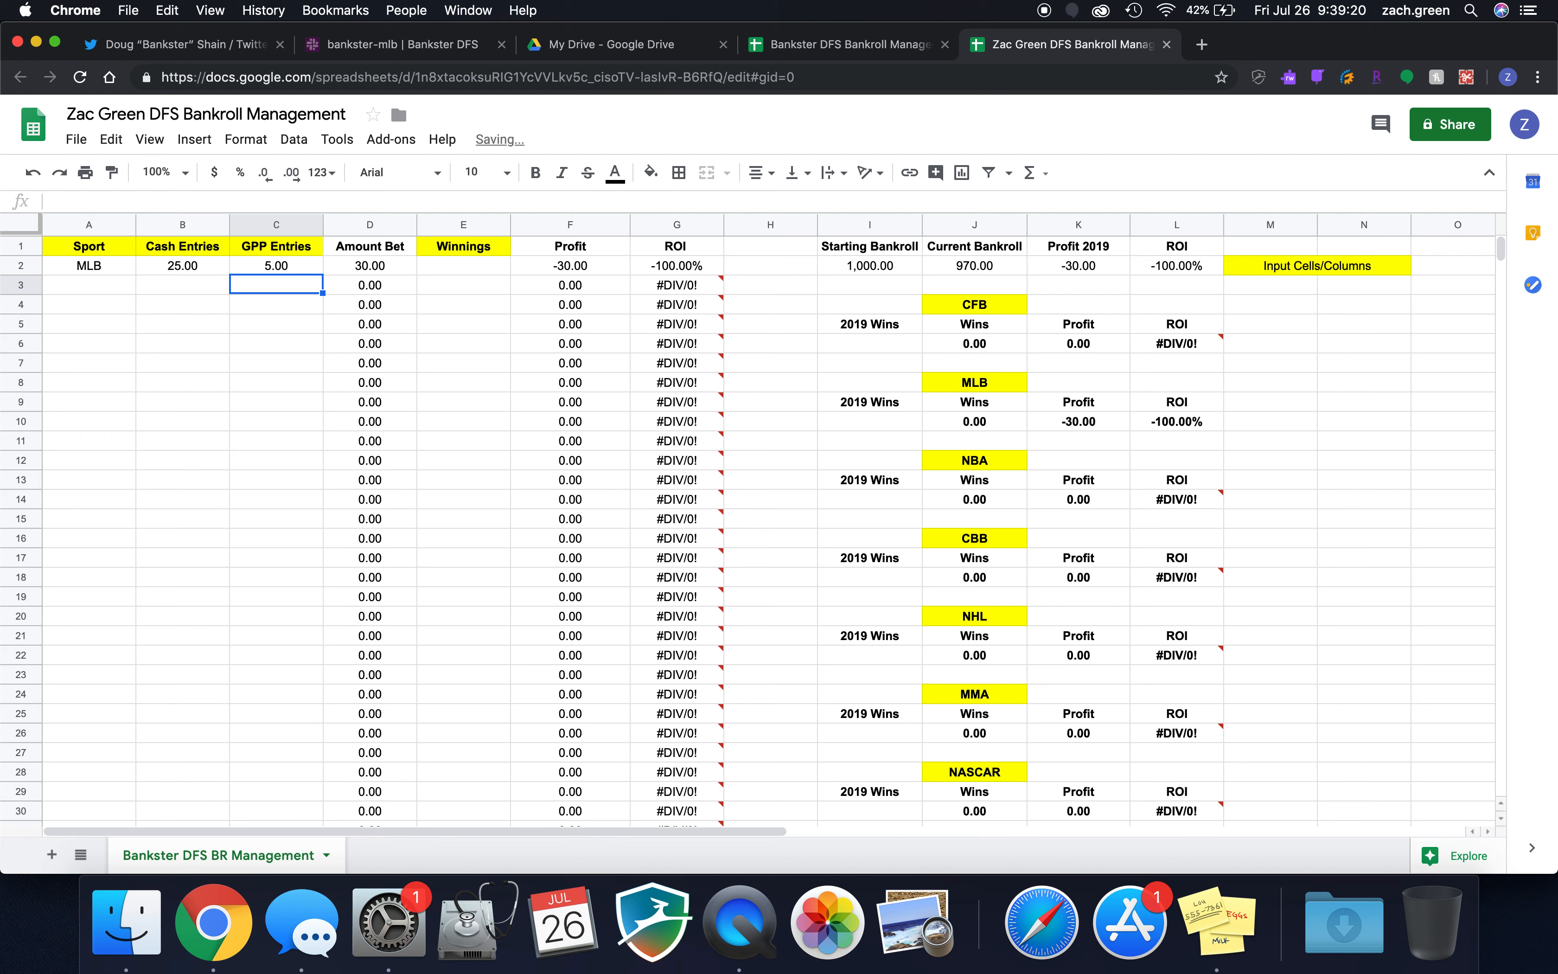
key(Right)
key(Up)
key(Right)
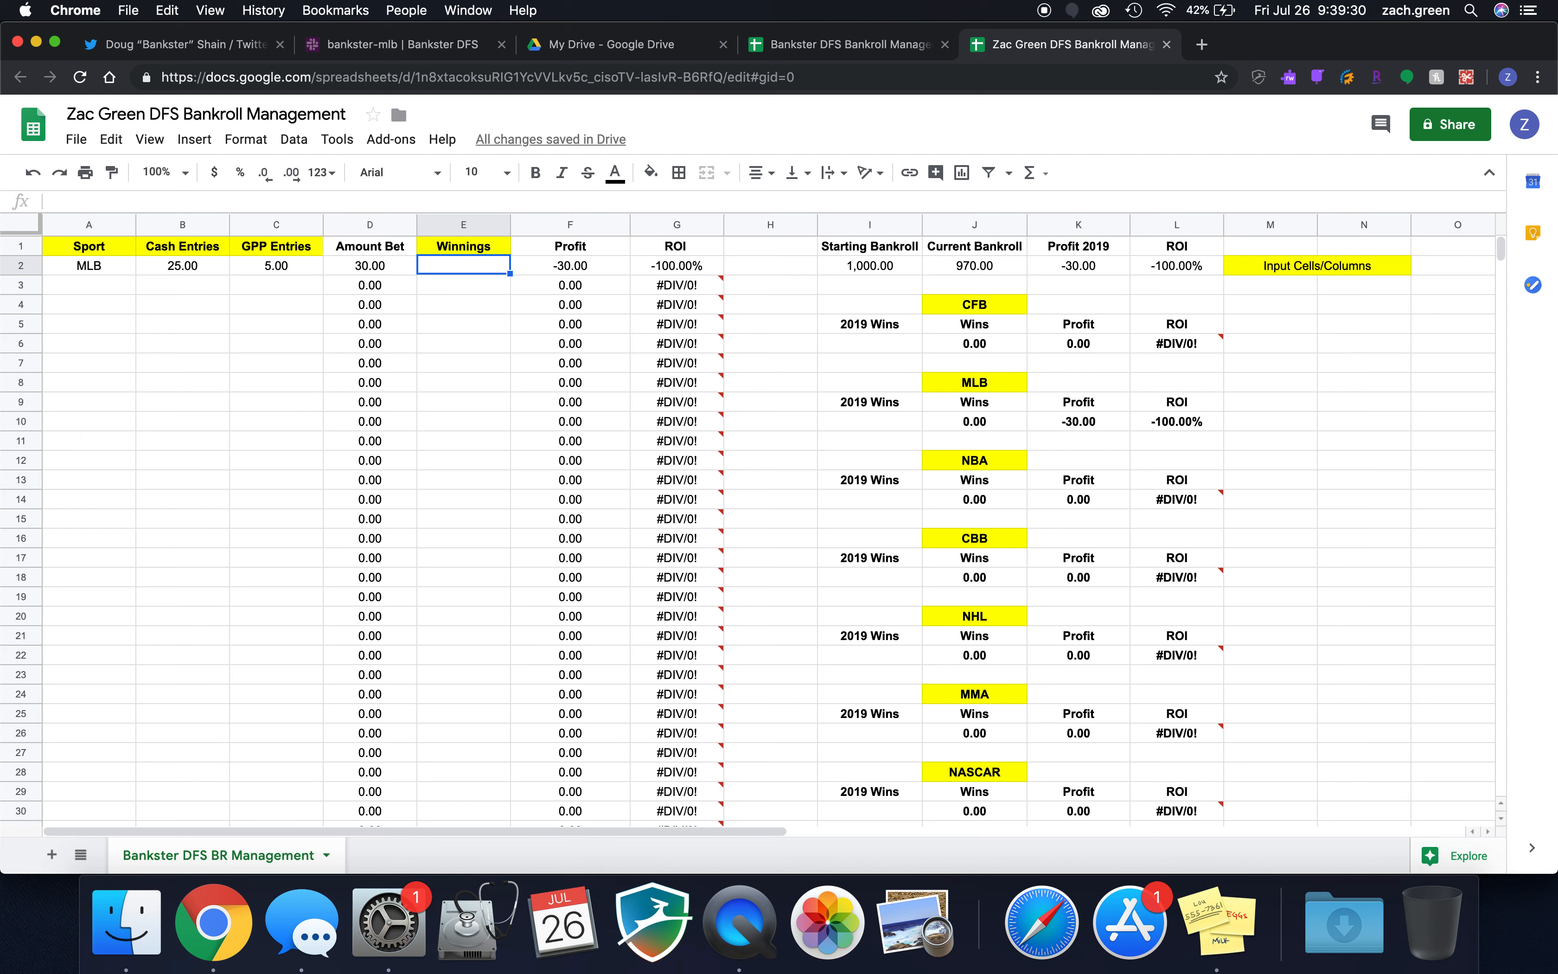
text(50)
key(Return)
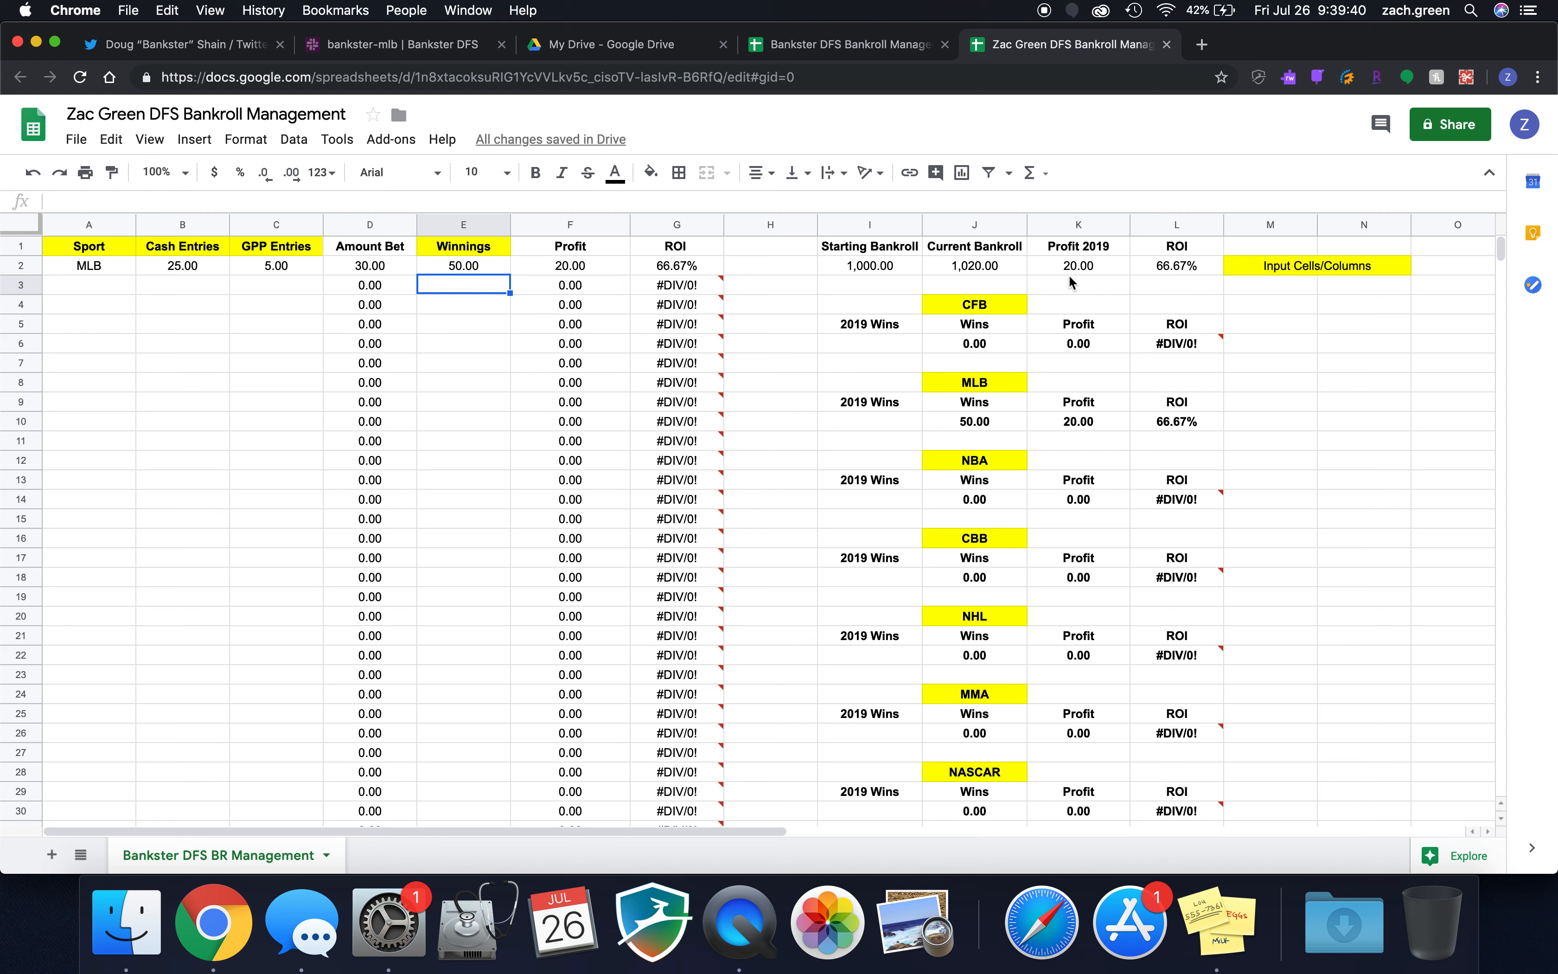
Fill row 3 with MLB, 15 cash entries, 0 GPP and 0 winnings.
click(86, 285)
text(MLB)
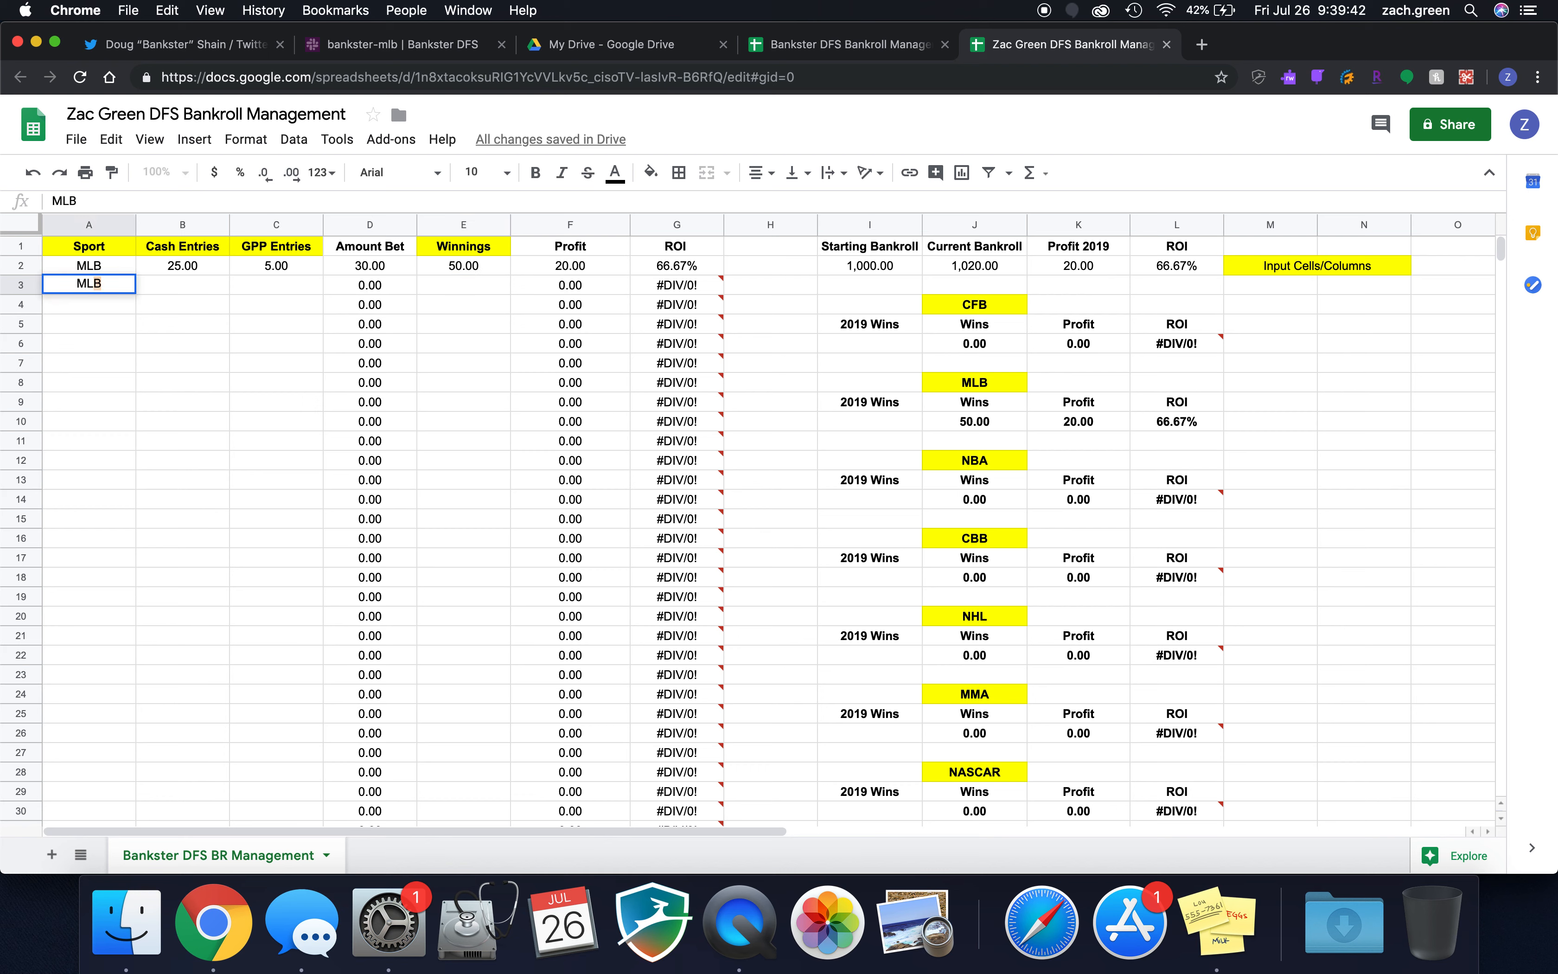
key(Tab)
text(15)
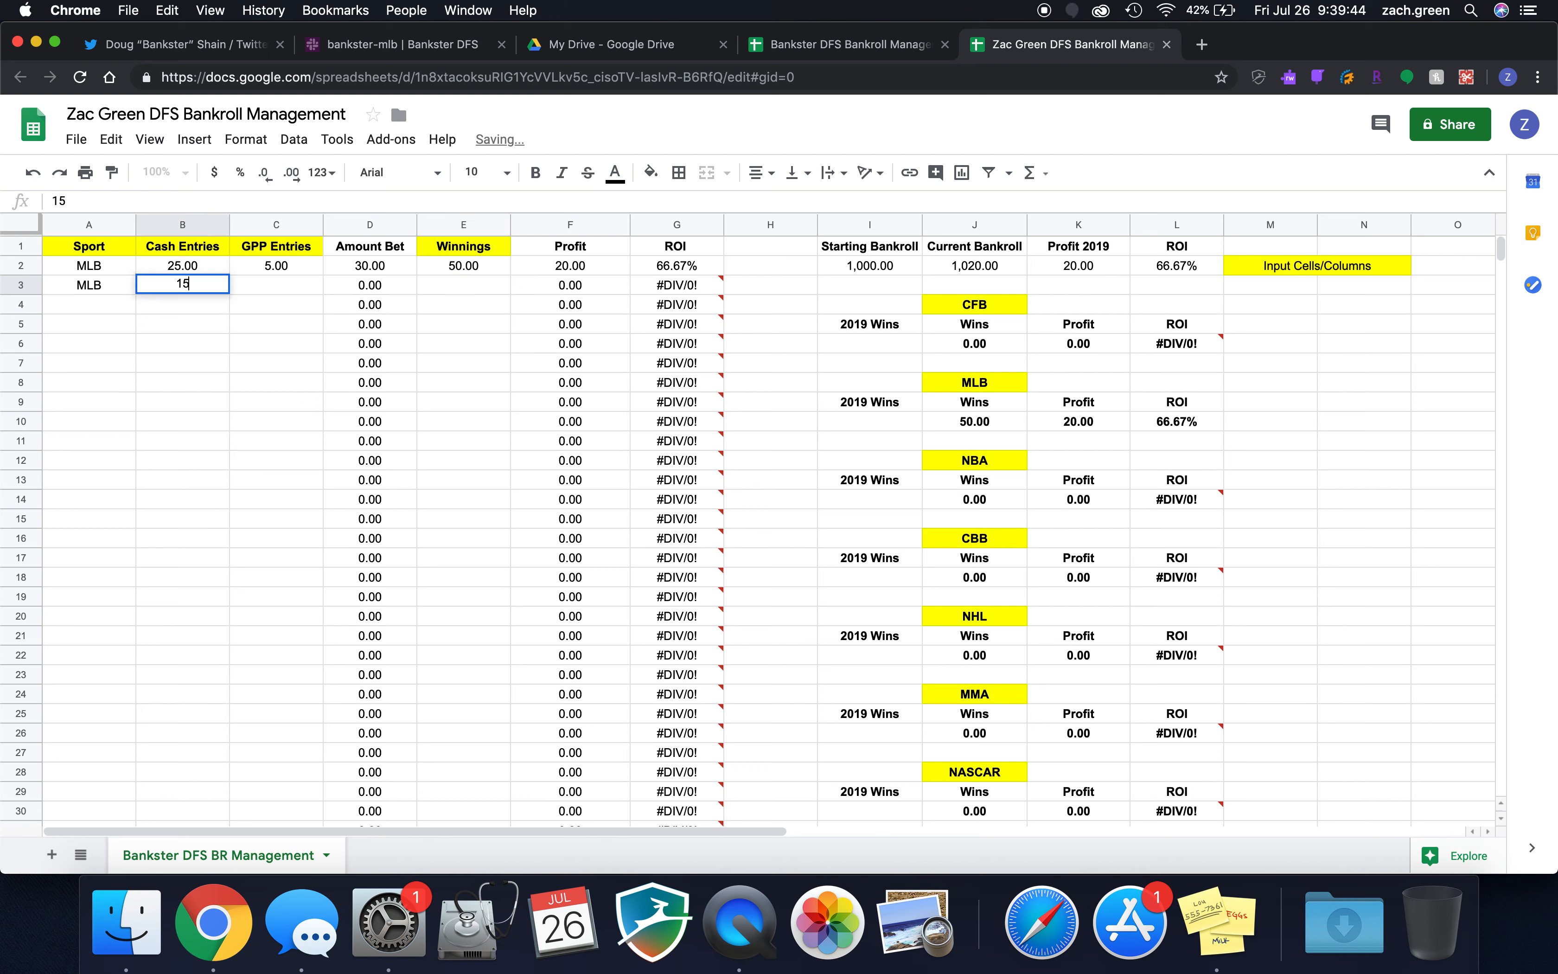
key(Tab)
text(0)
key(Tab)
key(Tab)
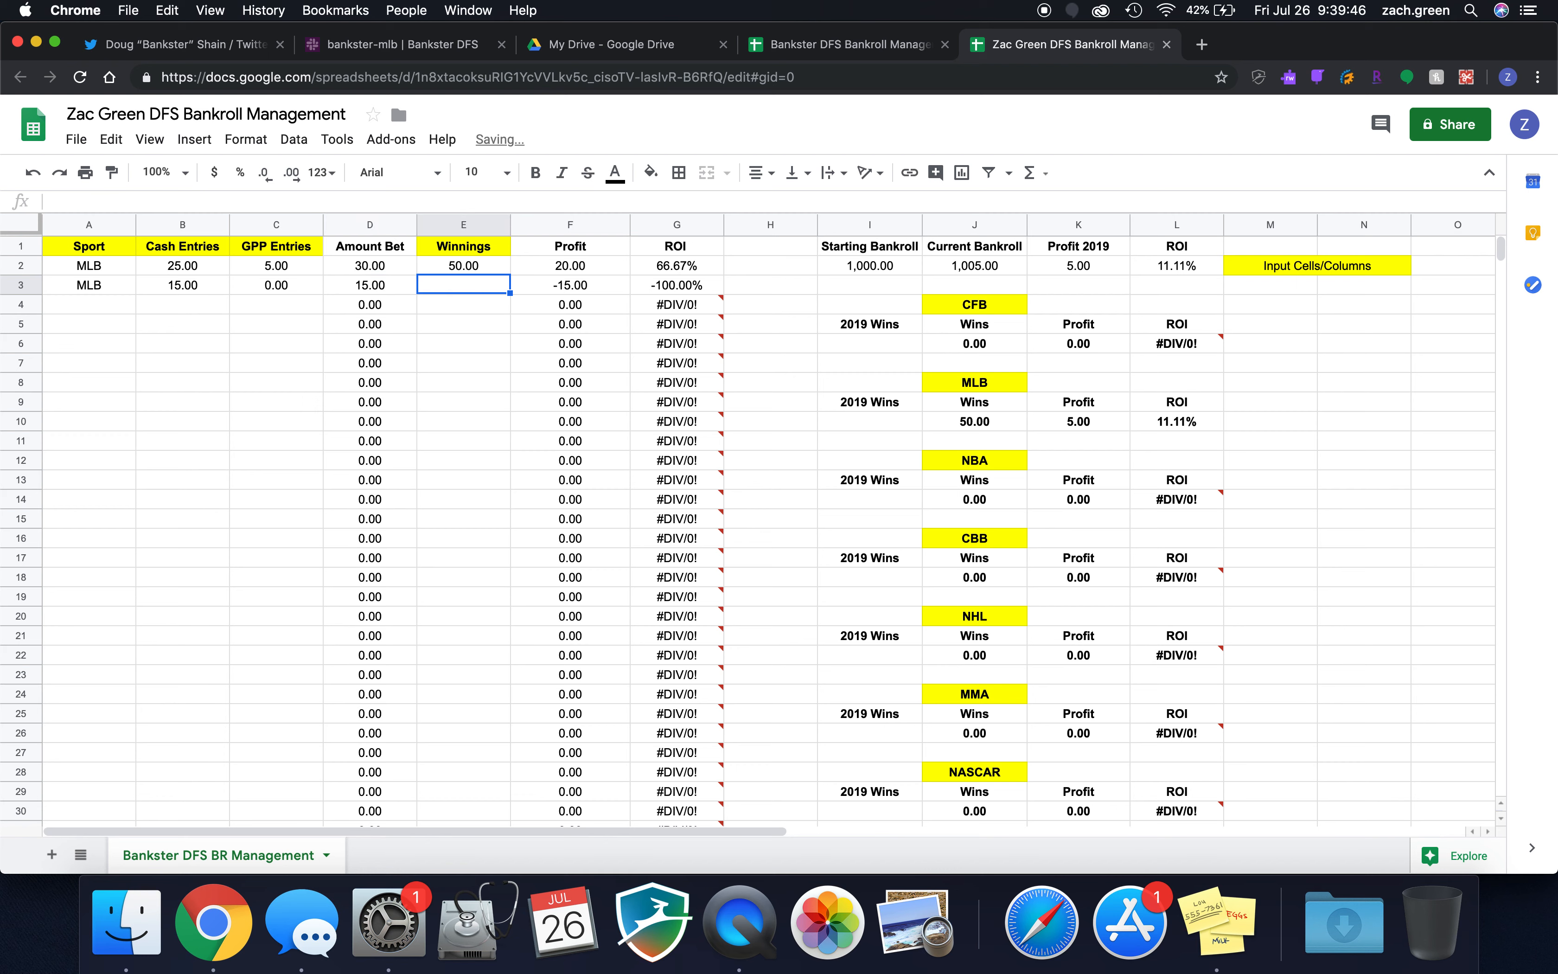
text(0)
click(570, 304)
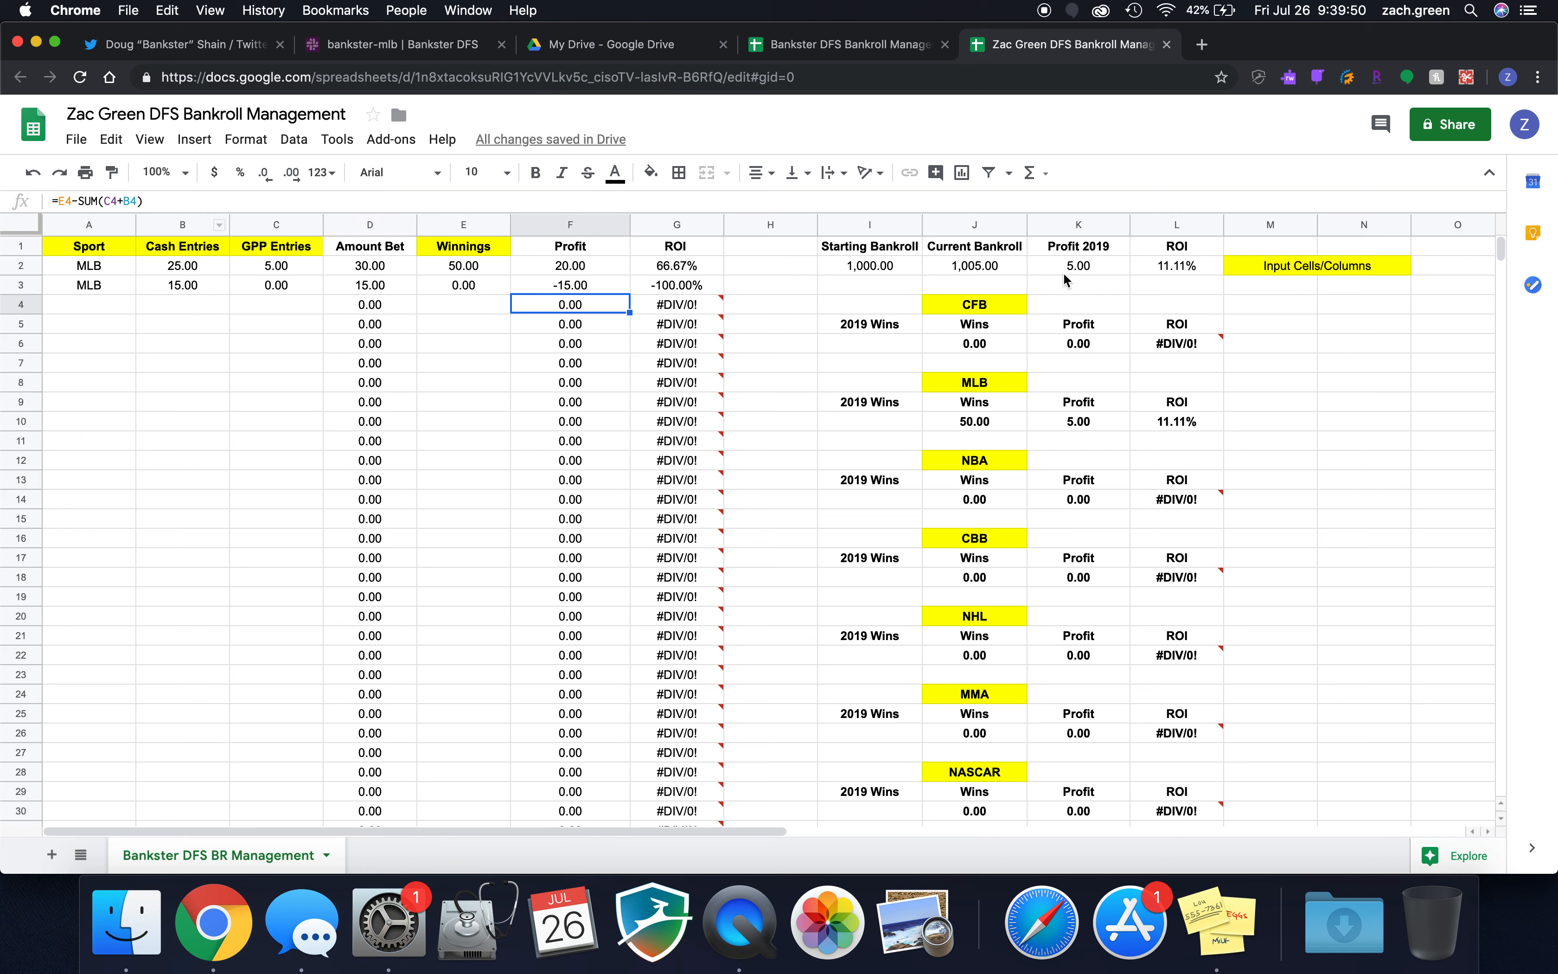
Fill row 4 with NFL, 100 cash entries, 10 GPP and 200 winnings.
click(100, 305)
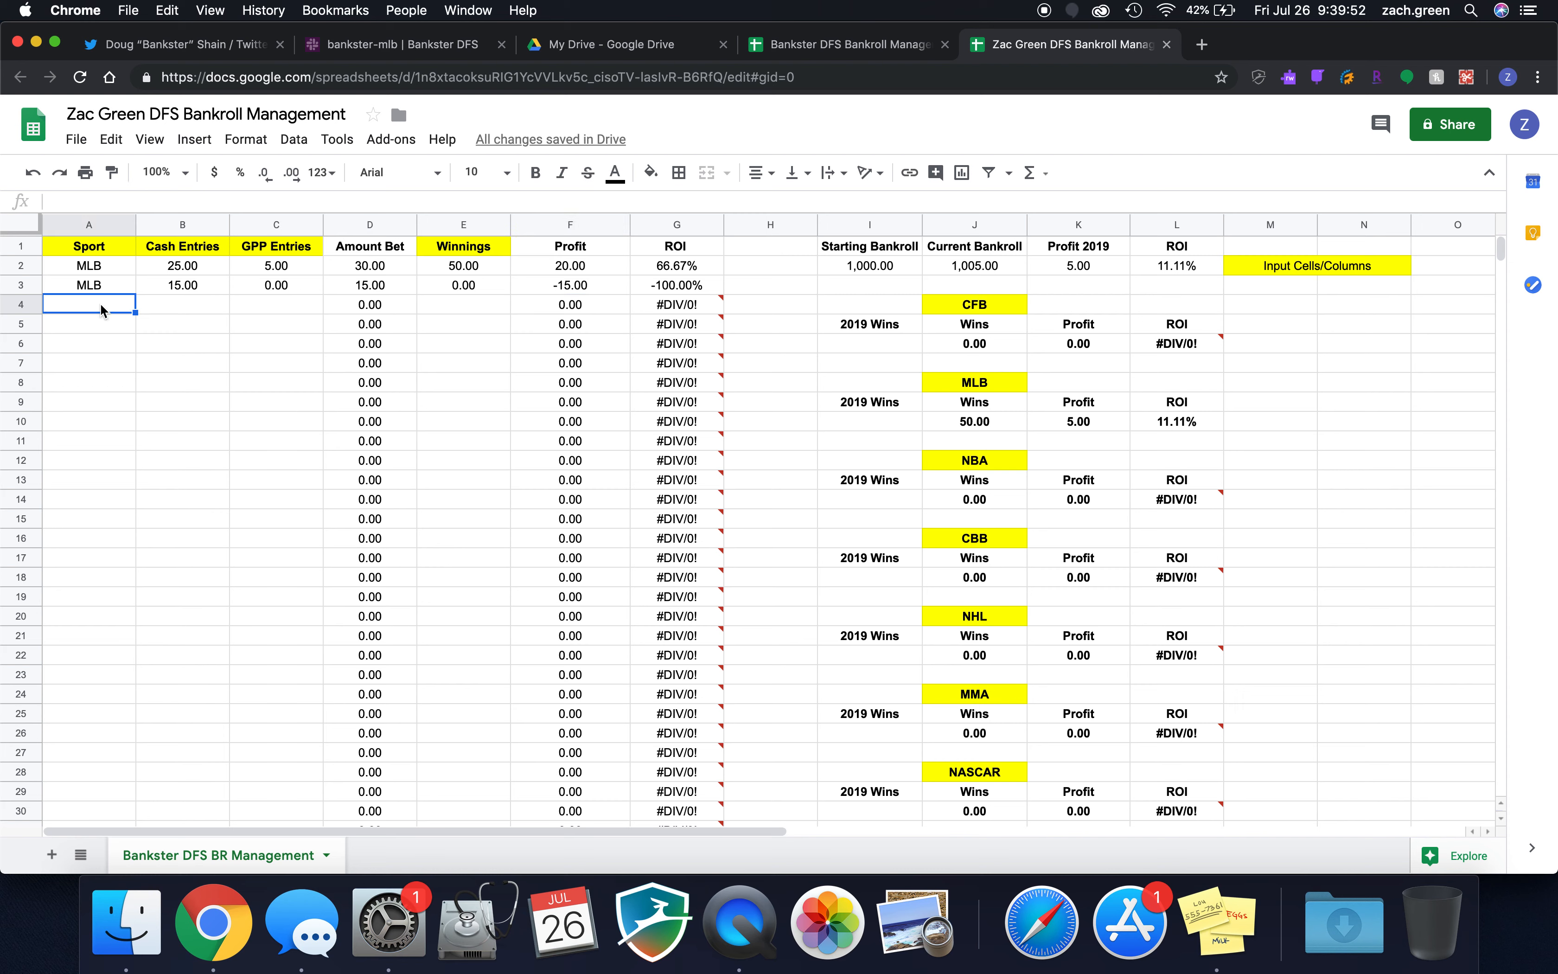
text(NFL)
key(Tab)
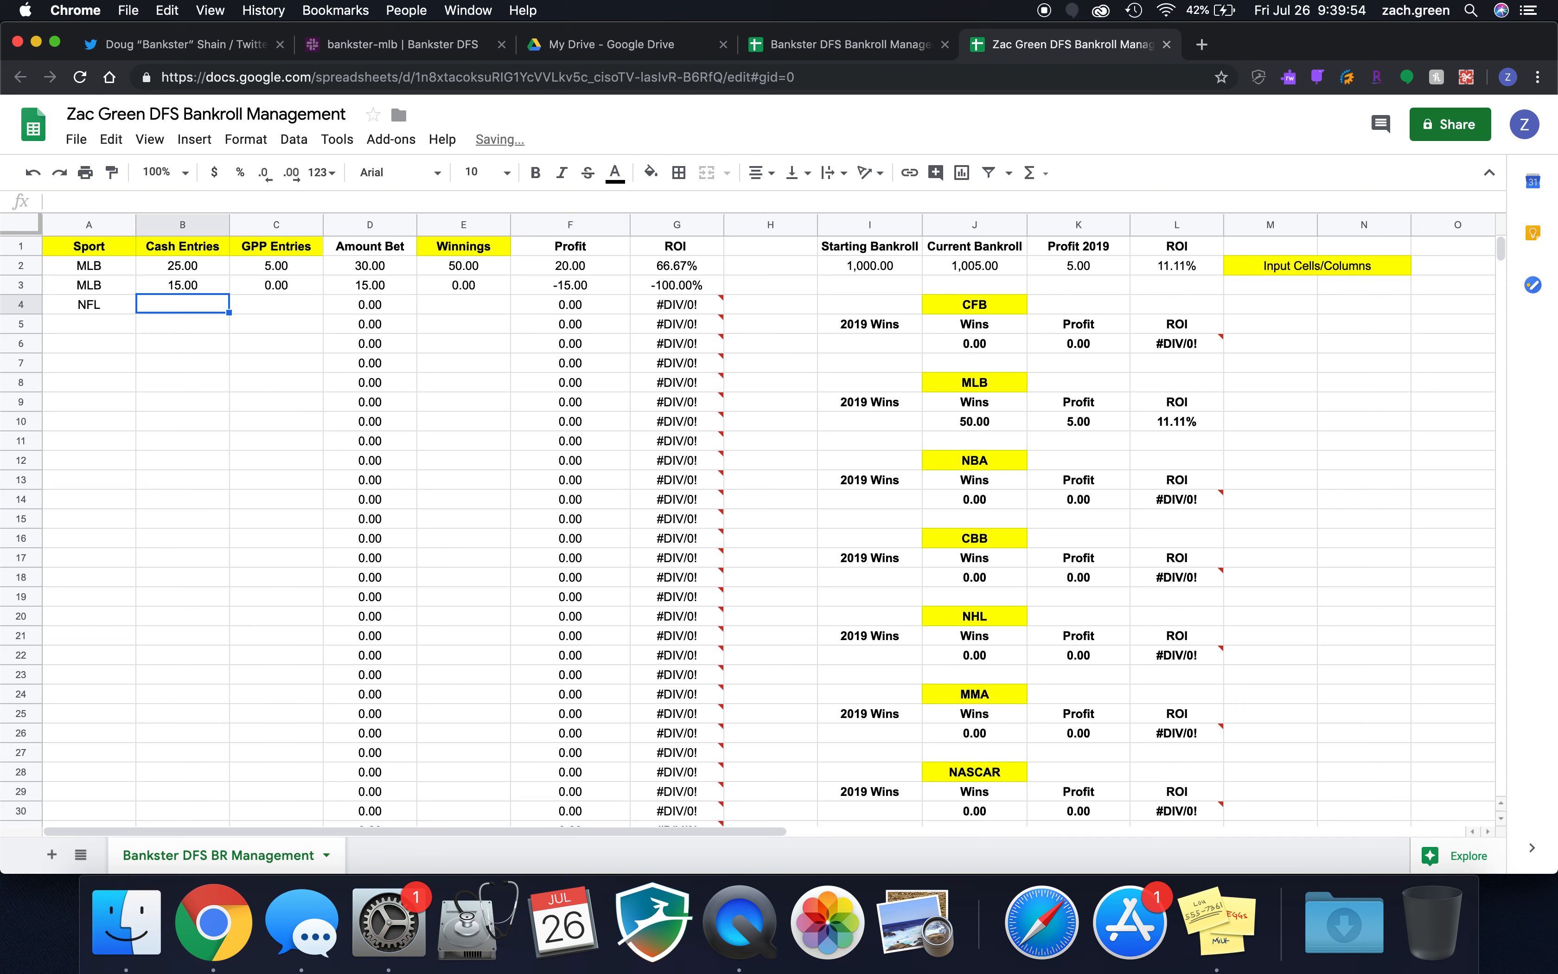
text(100)
key(Tab)
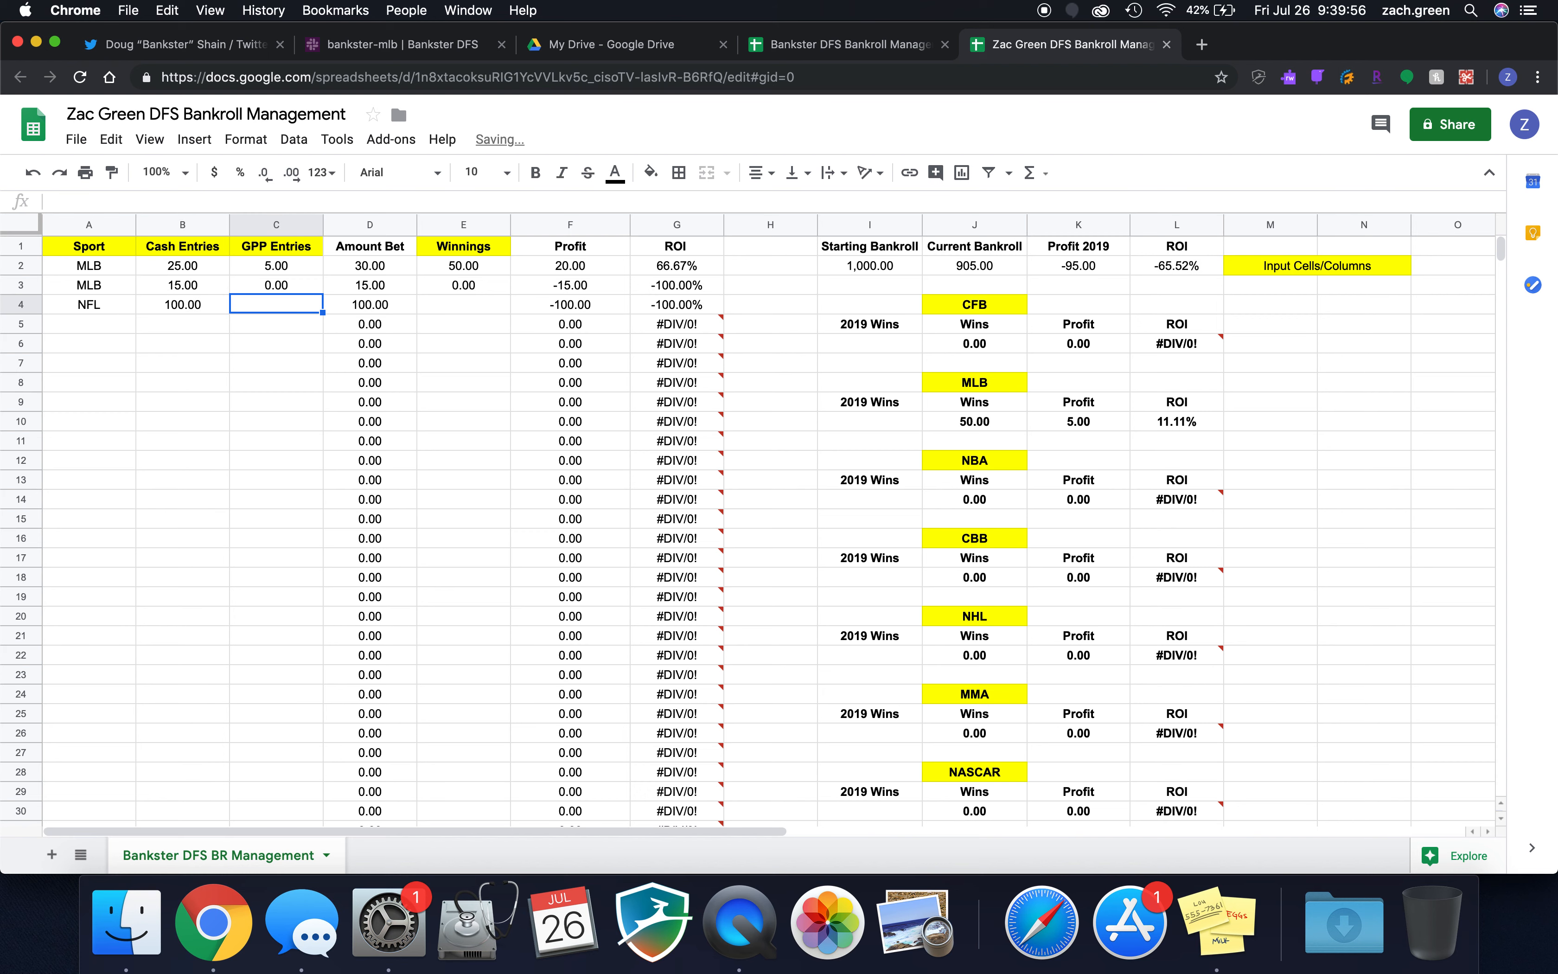
text(10)
key(Tab)
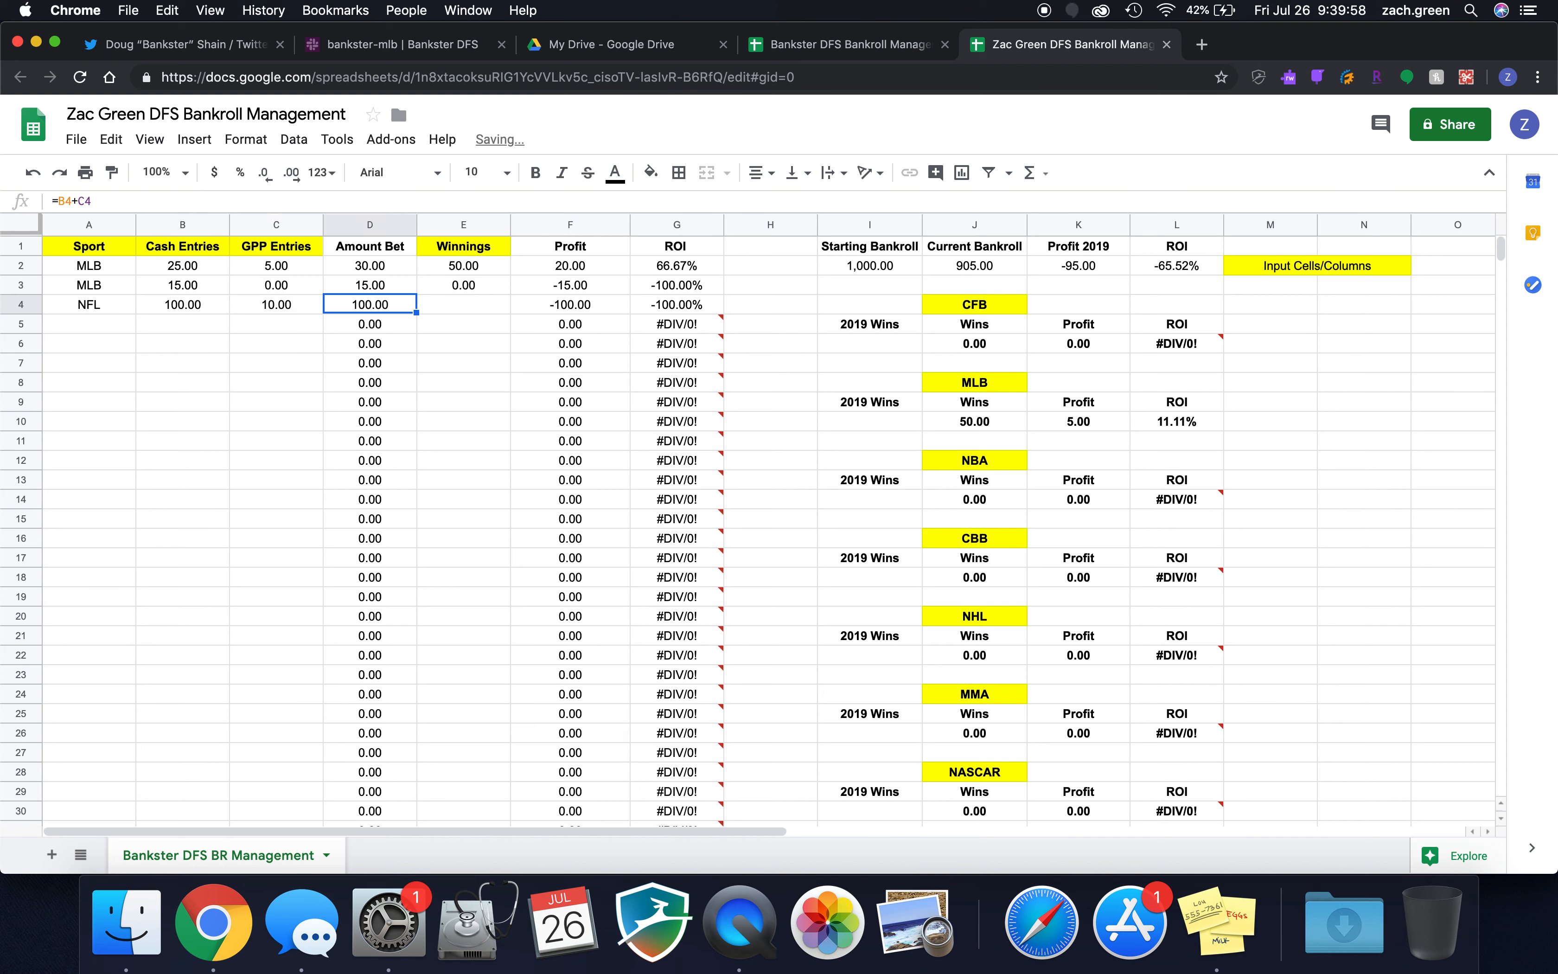
key(Tab)
text(200)
key(Return)
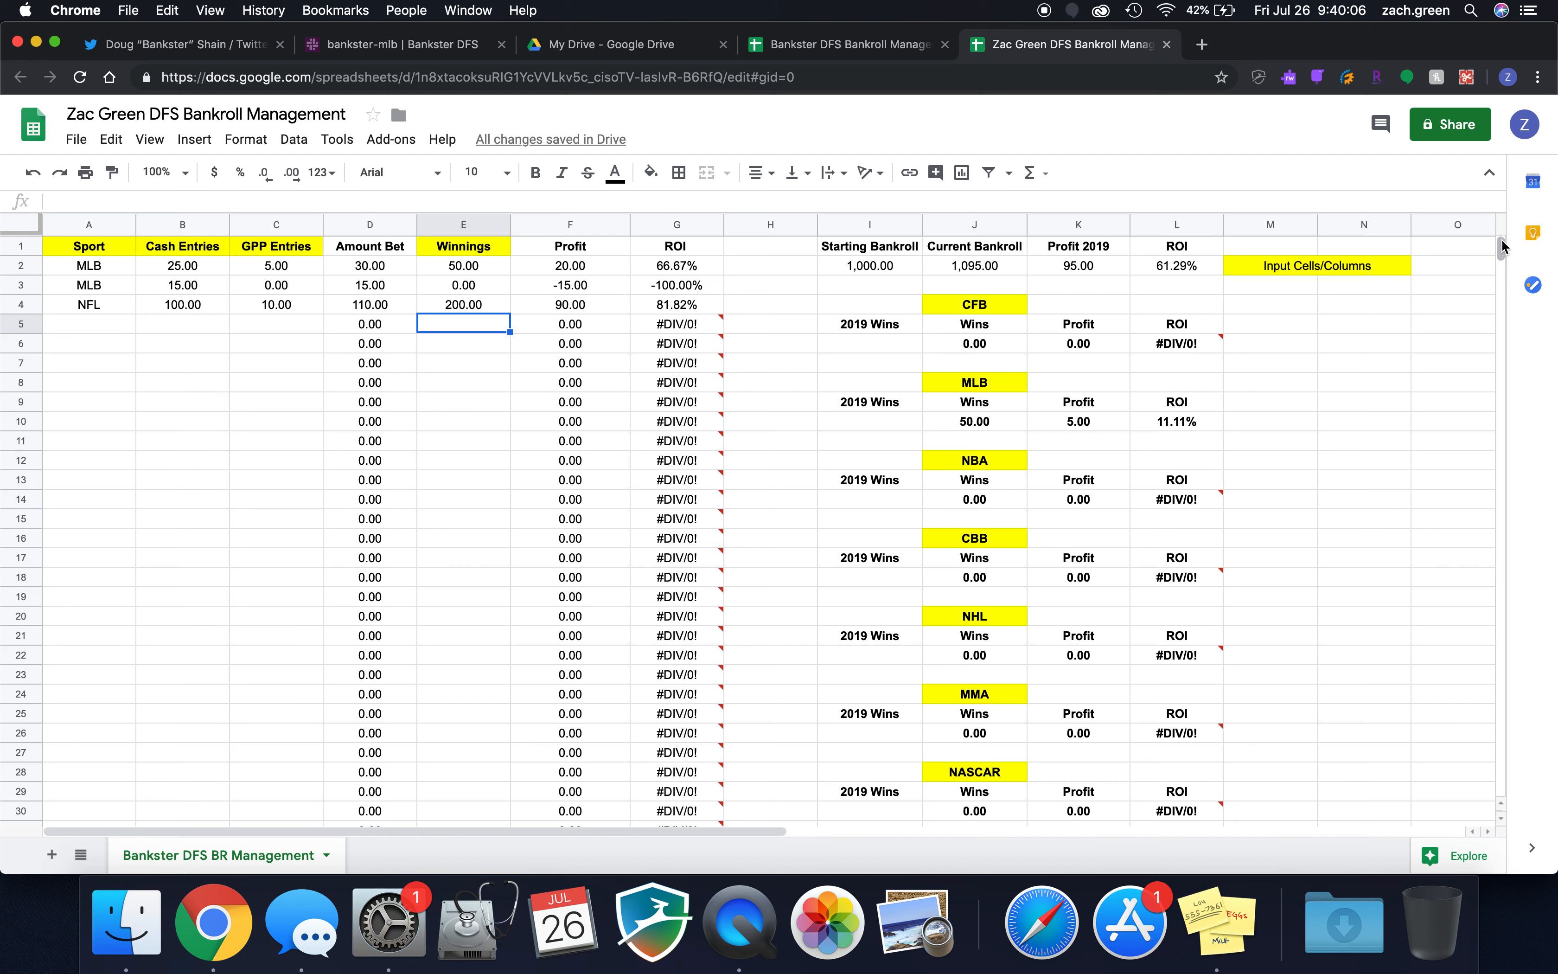
scroll(1502, 247, down, 5)
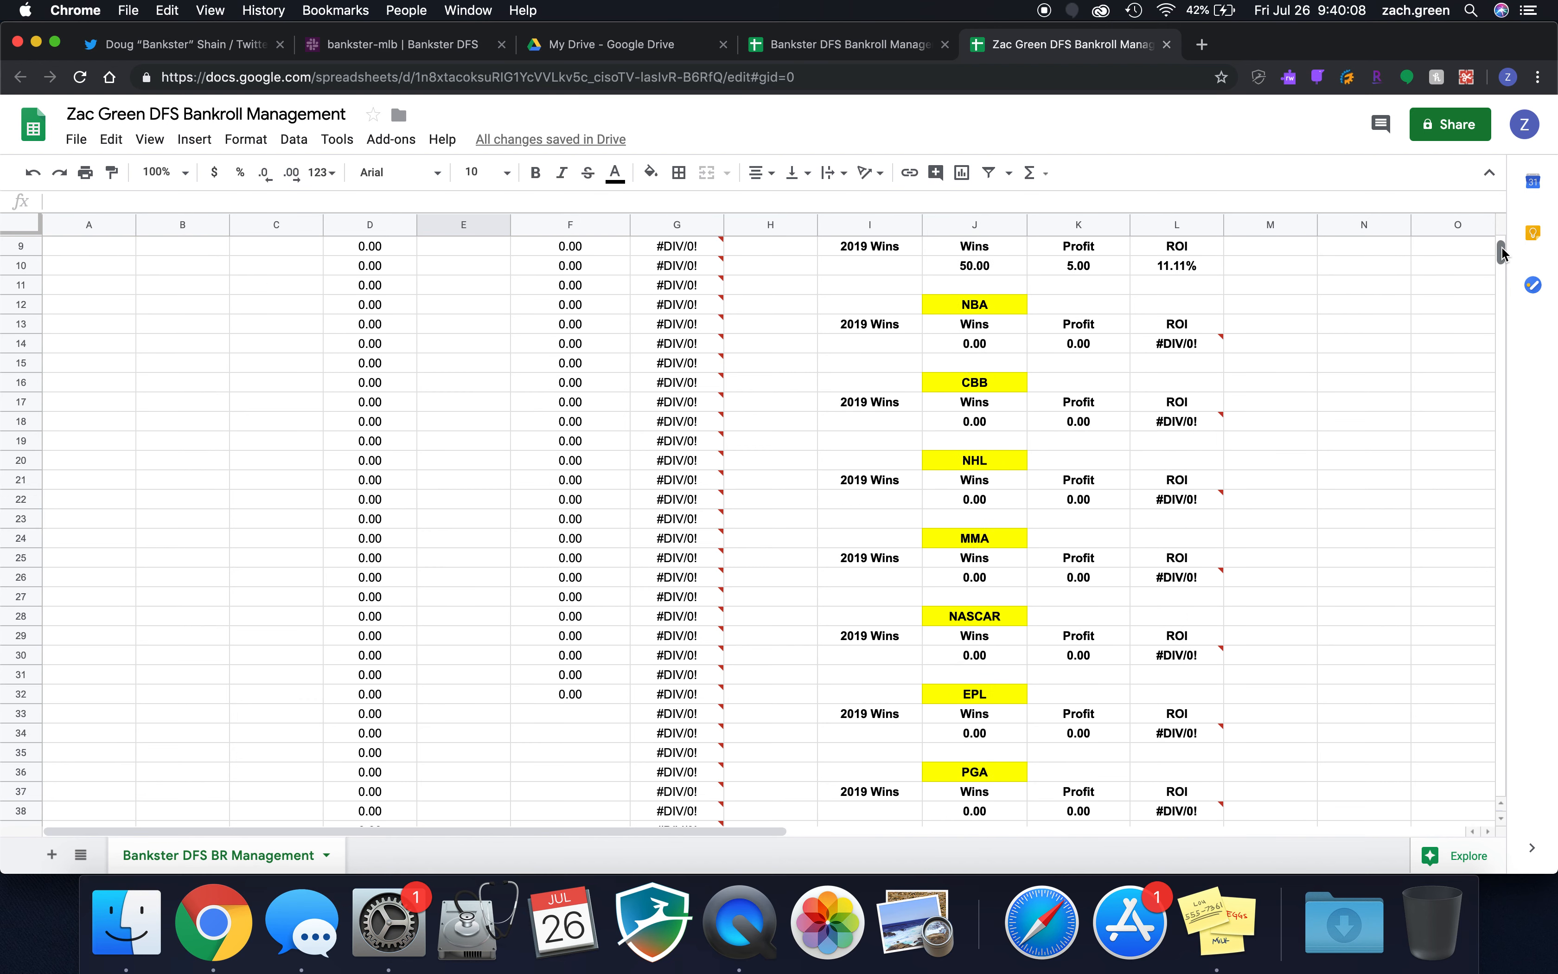
scroll(1502, 247, up, 4)
scroll(1502, 250, down, 3)
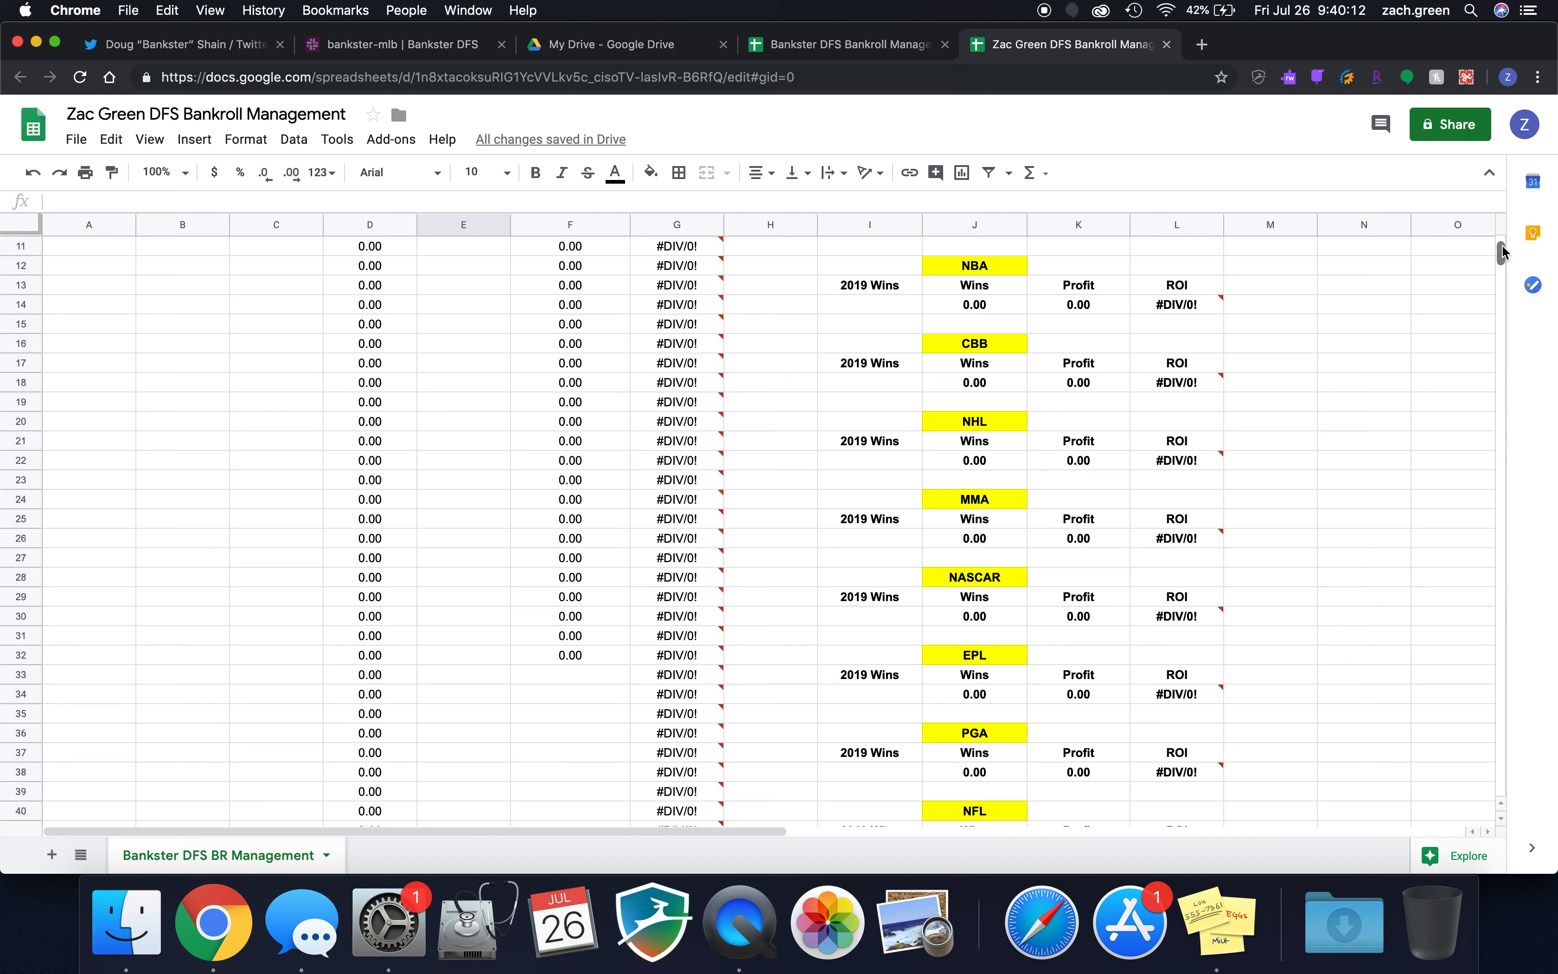
scroll(1502, 250, down, 6)
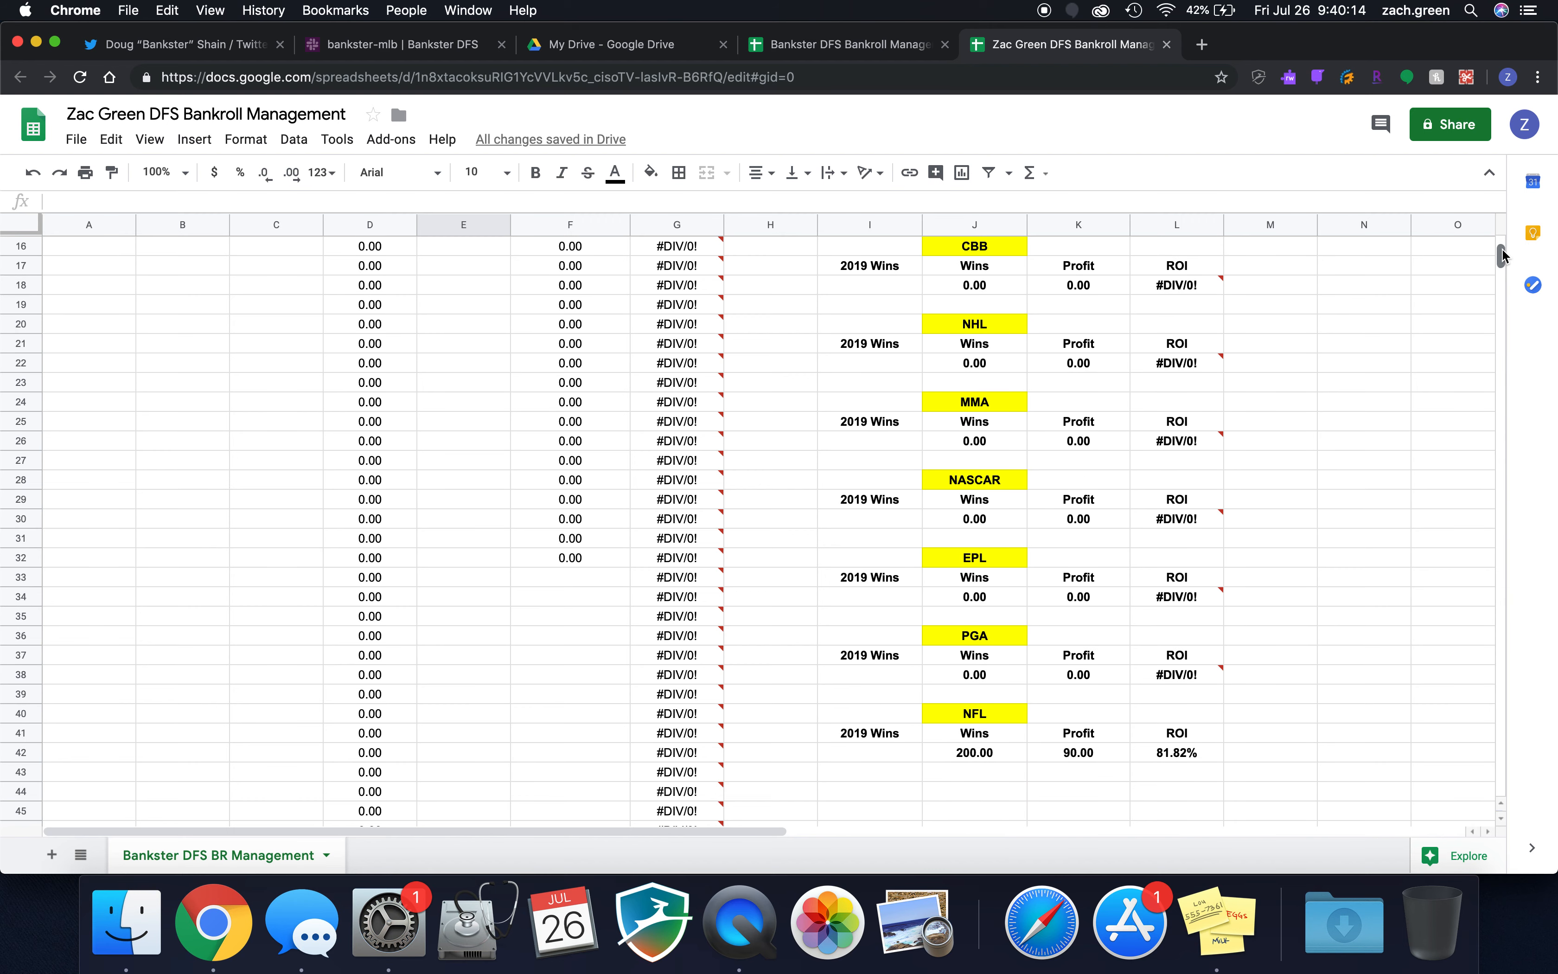
drag(1502, 250, 1484, 193)
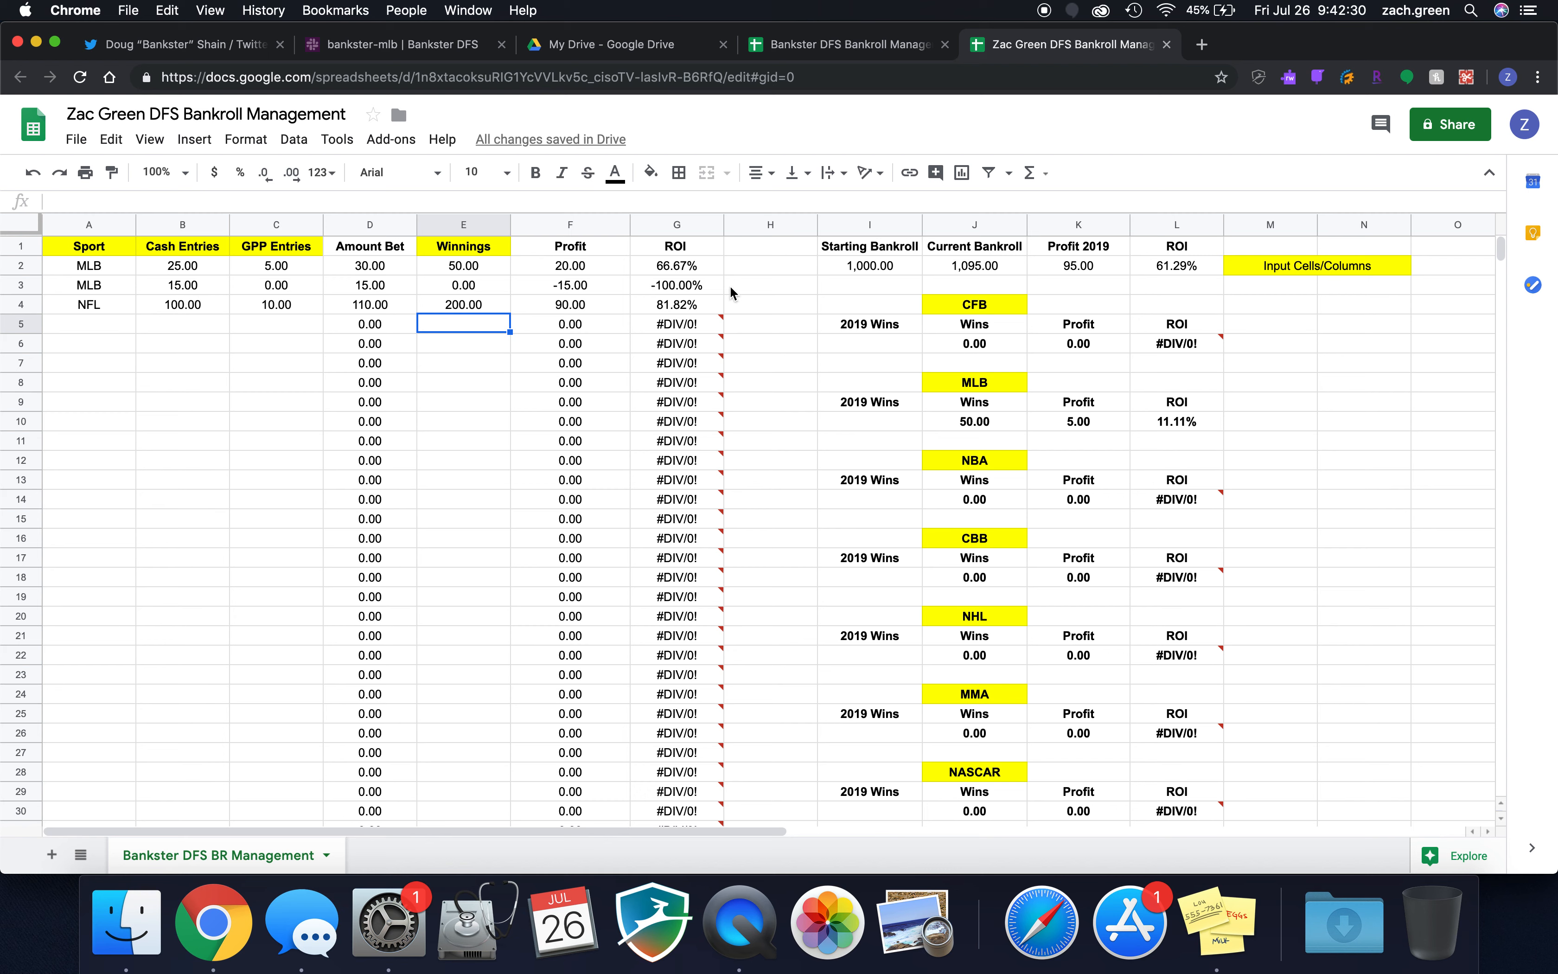
Clear the sample sports and entries in A2:C6 and the winnings in E2:E8.
click(850, 271)
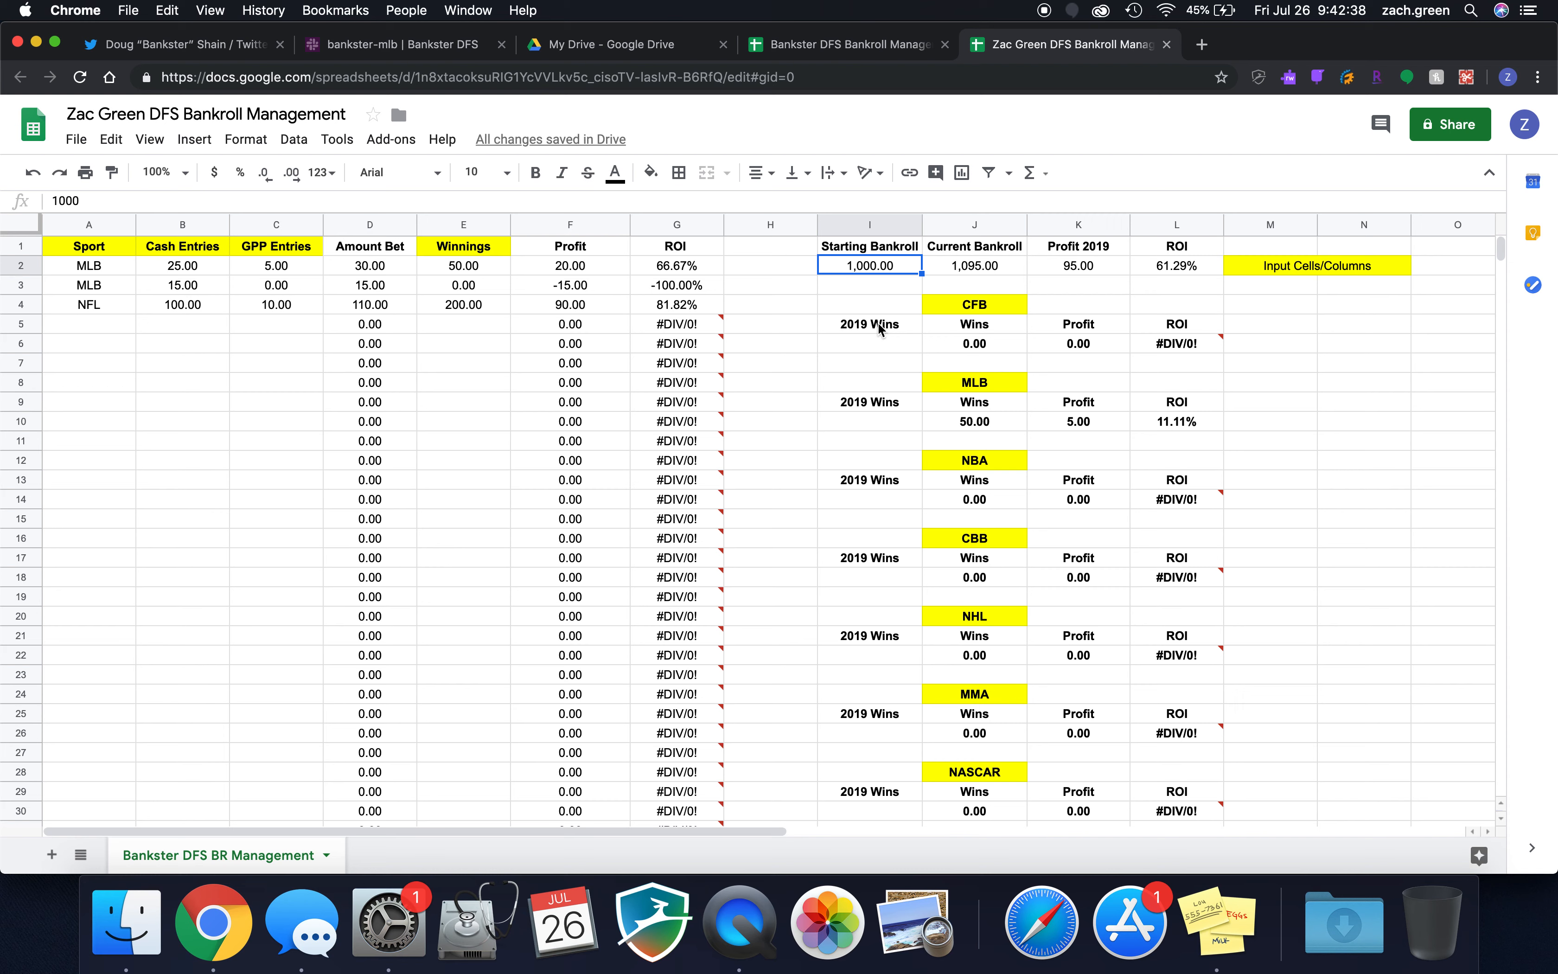
key(Right)
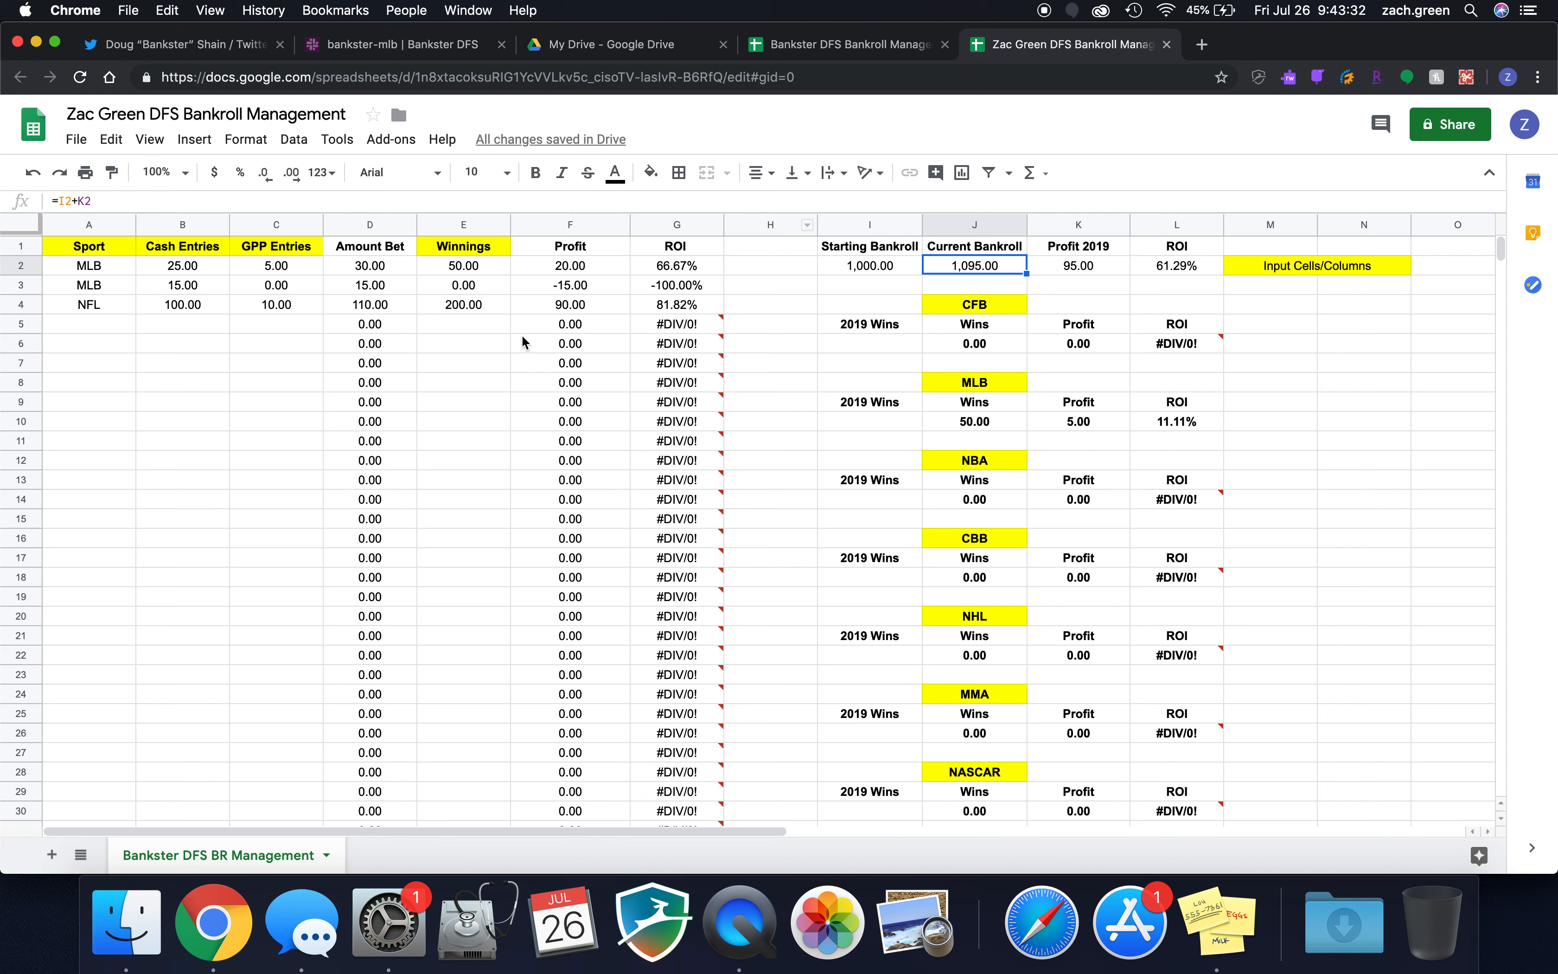
drag(296, 345, 99, 273)
key(Delete)
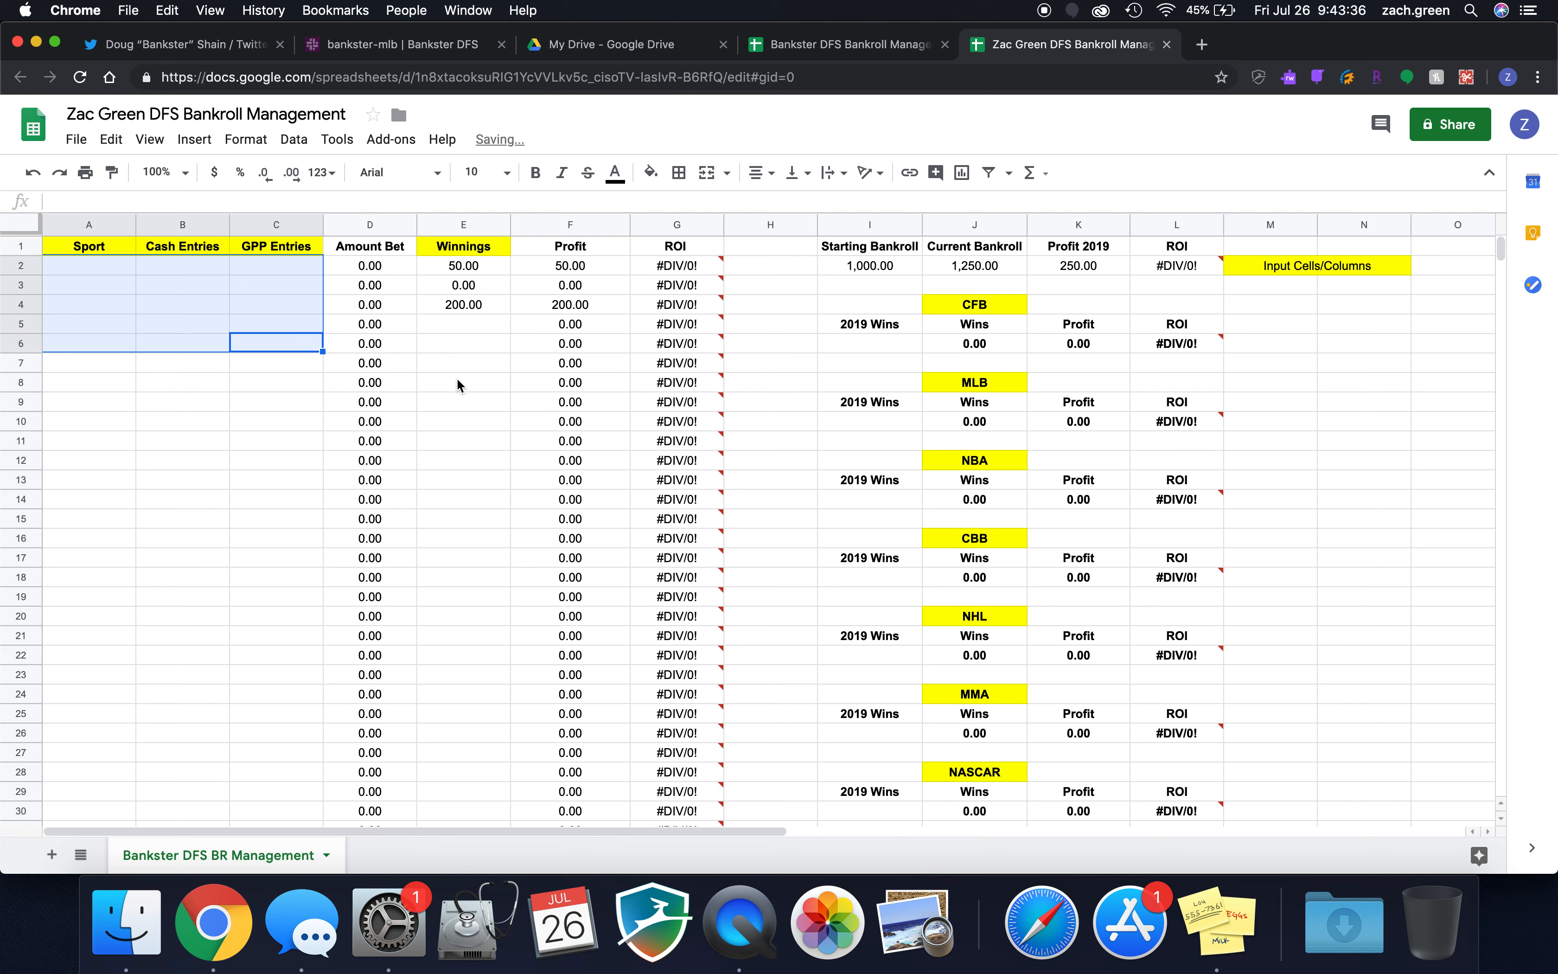
drag(456, 380, 441, 262)
key(Delete)
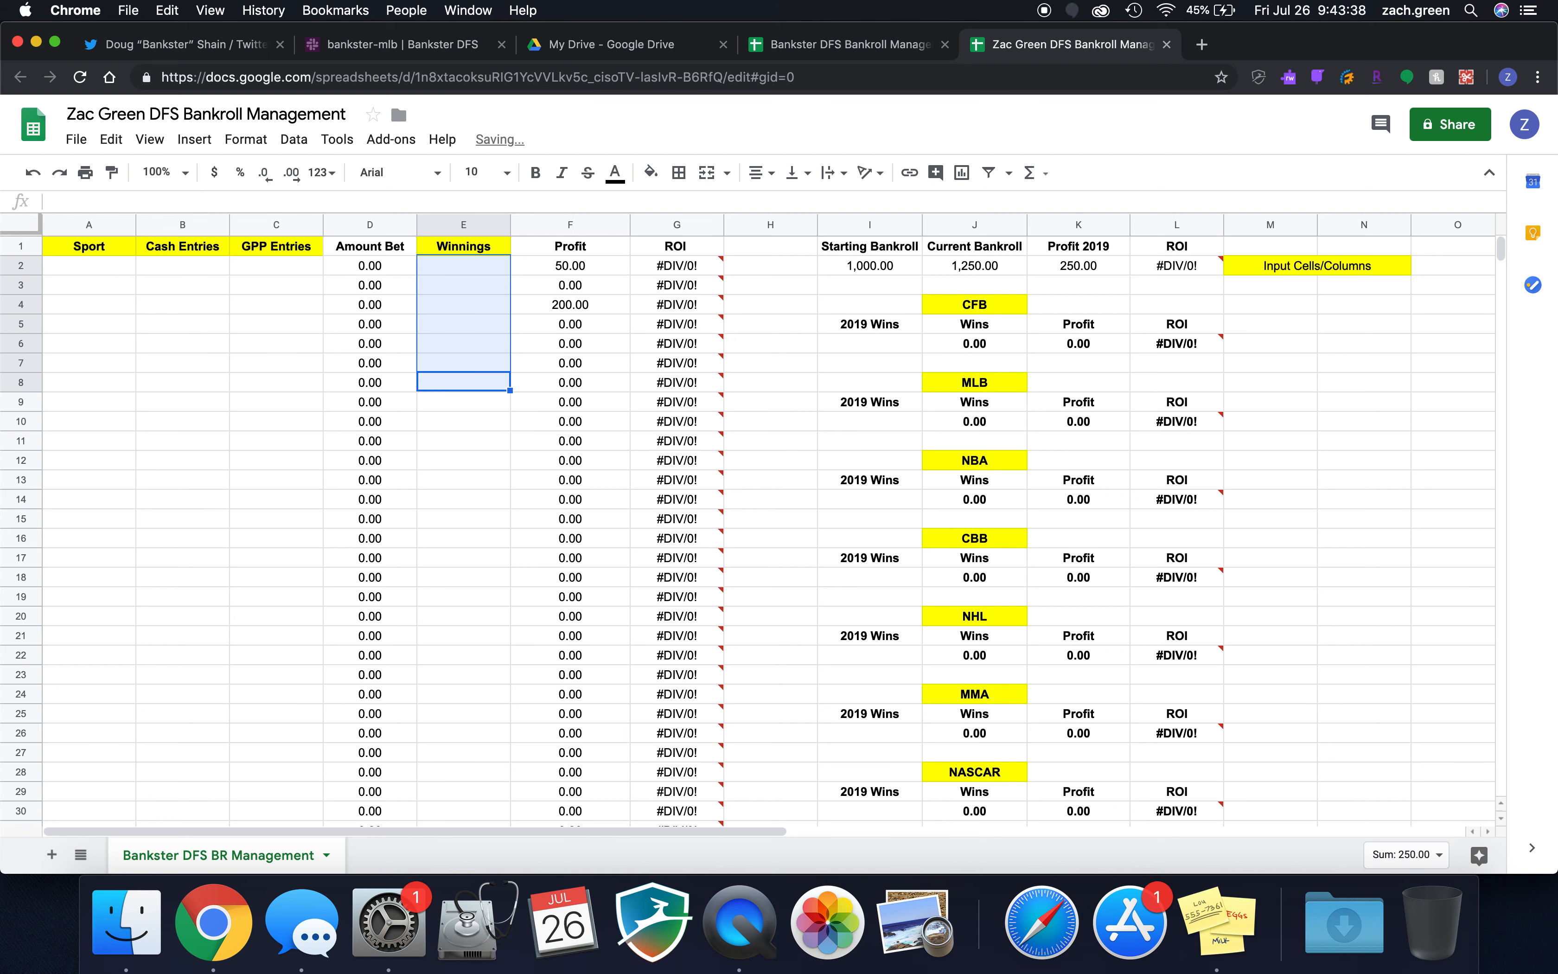
click(73, 272)
Enter MLB with 200 cash entries, 0 GPP and 400 winnings in row 2.
text(MLB)
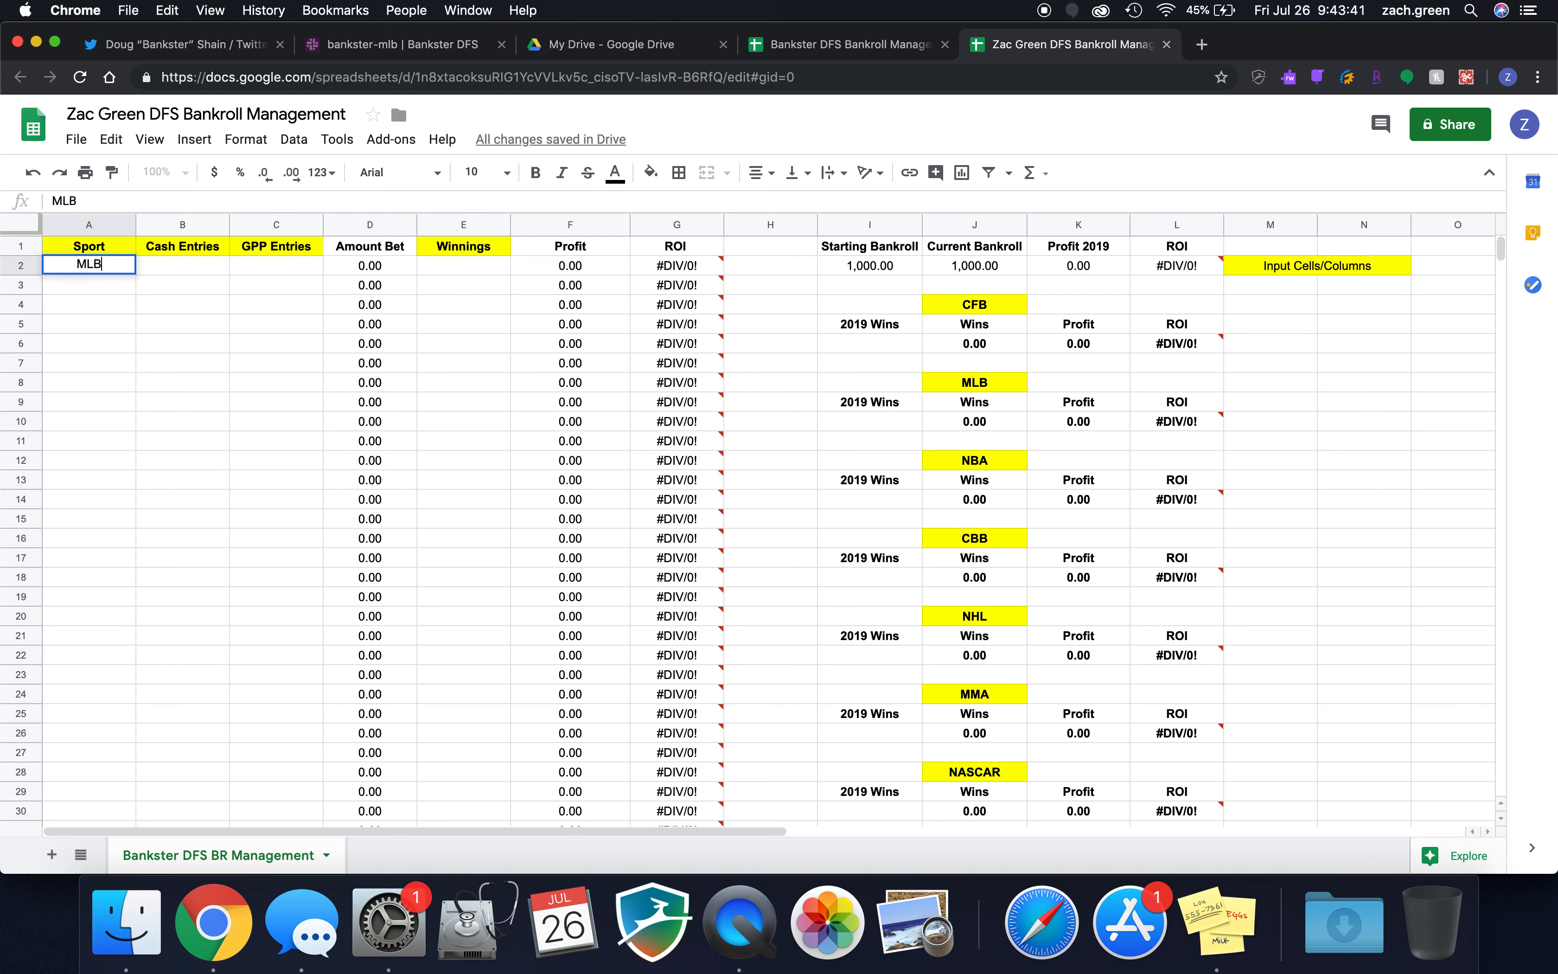
key(Tab)
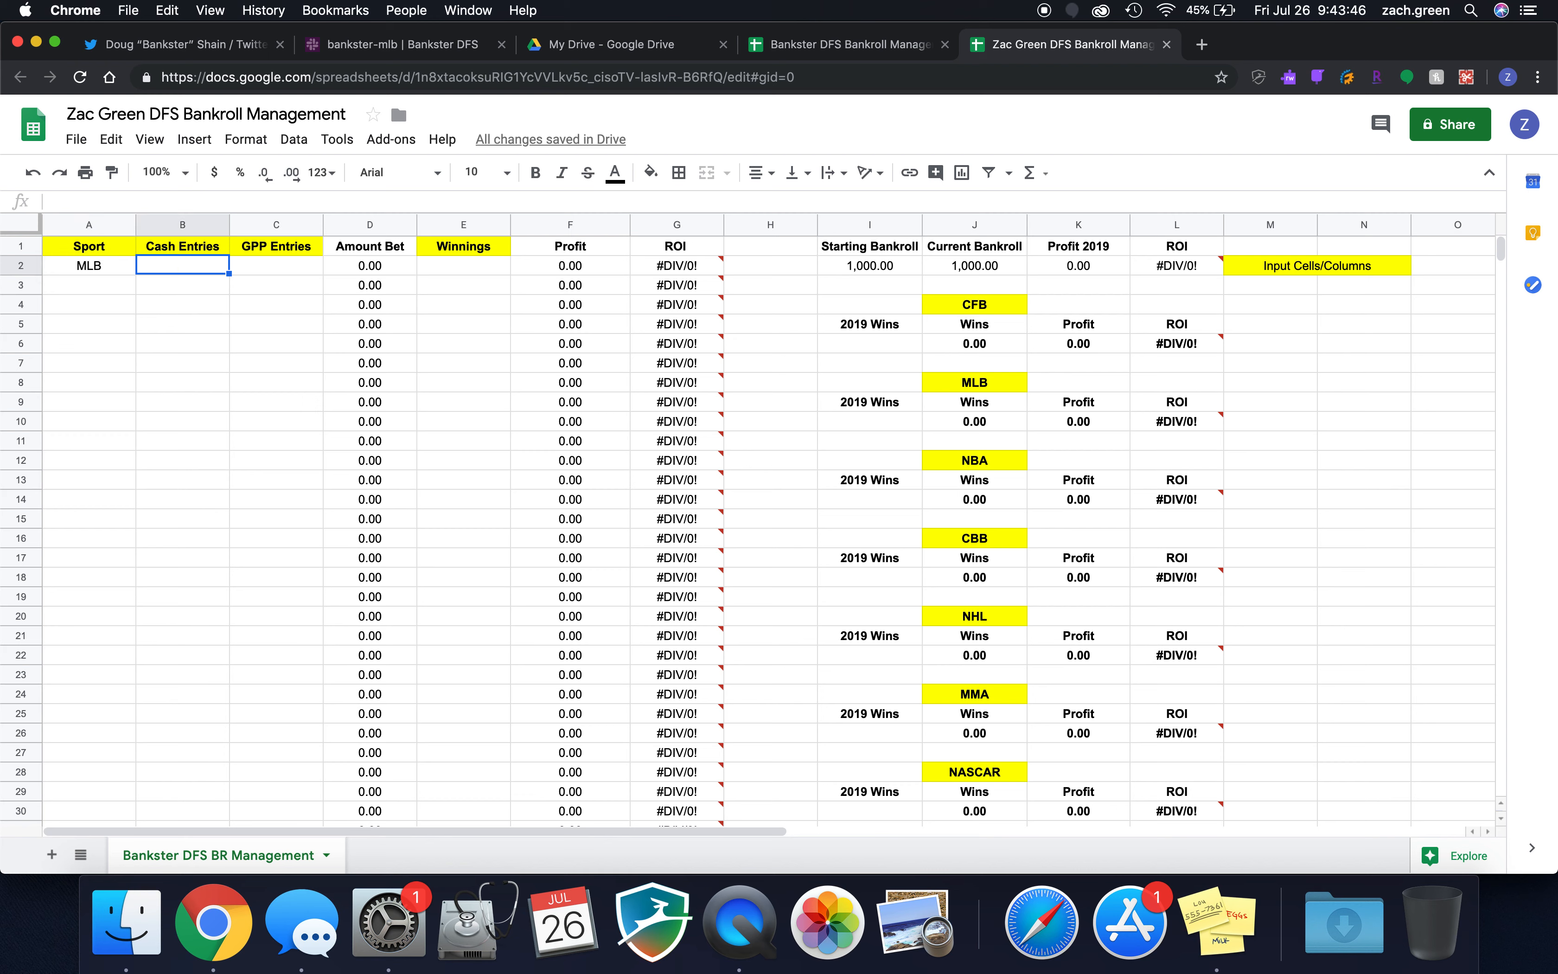
text(200)
key(Tab)
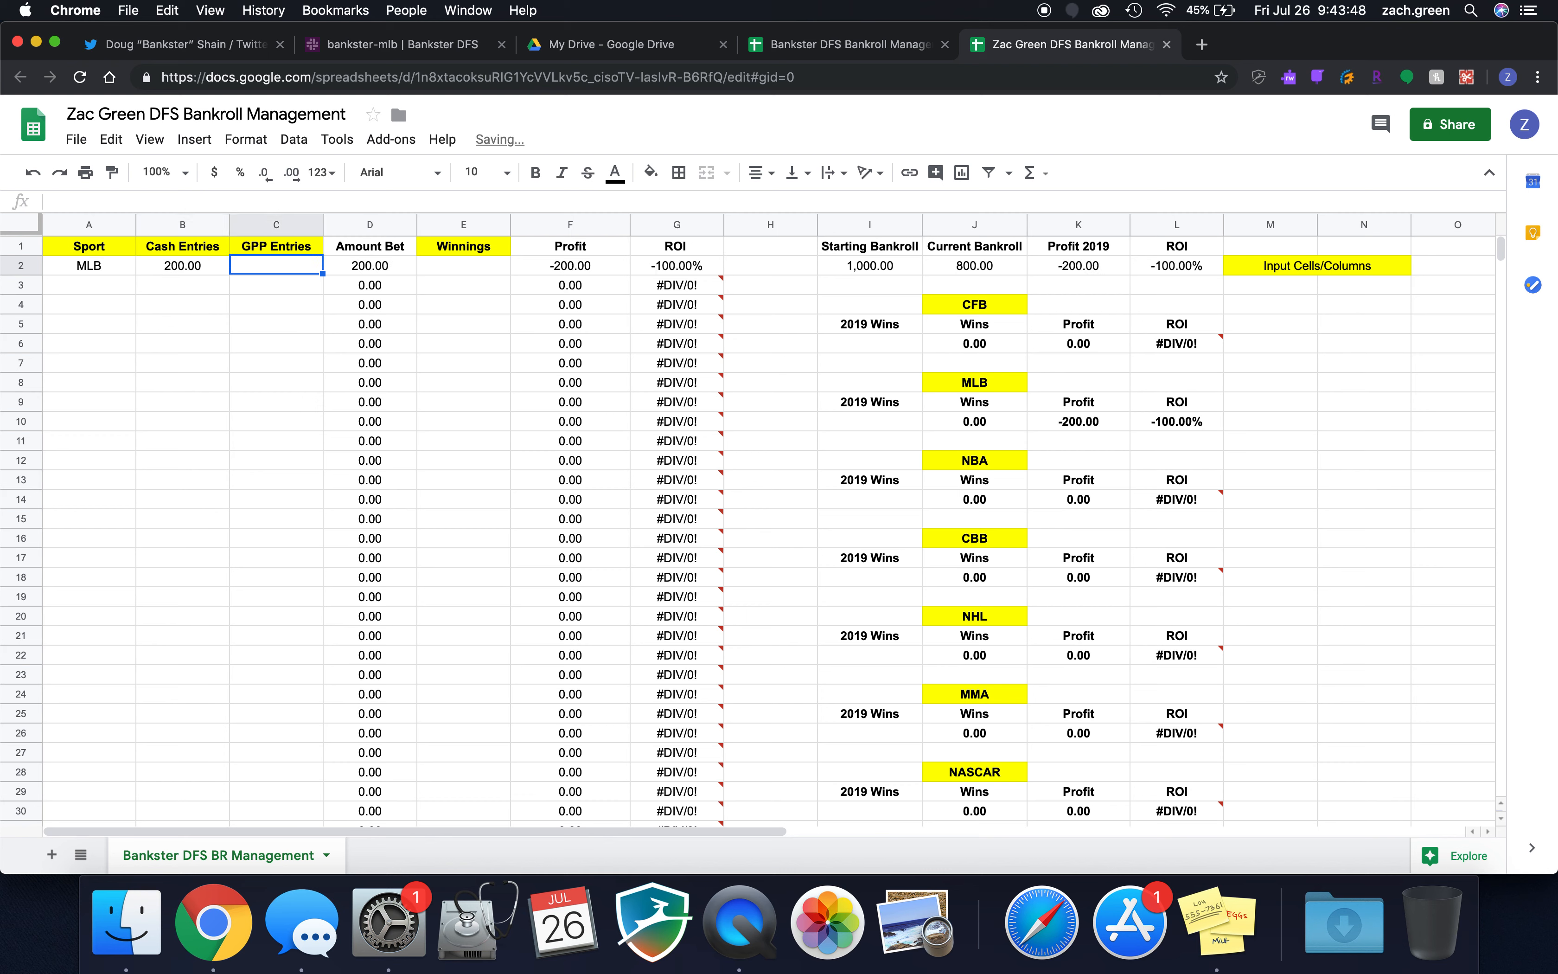
text(0)
key(Tab)
key(Tab)
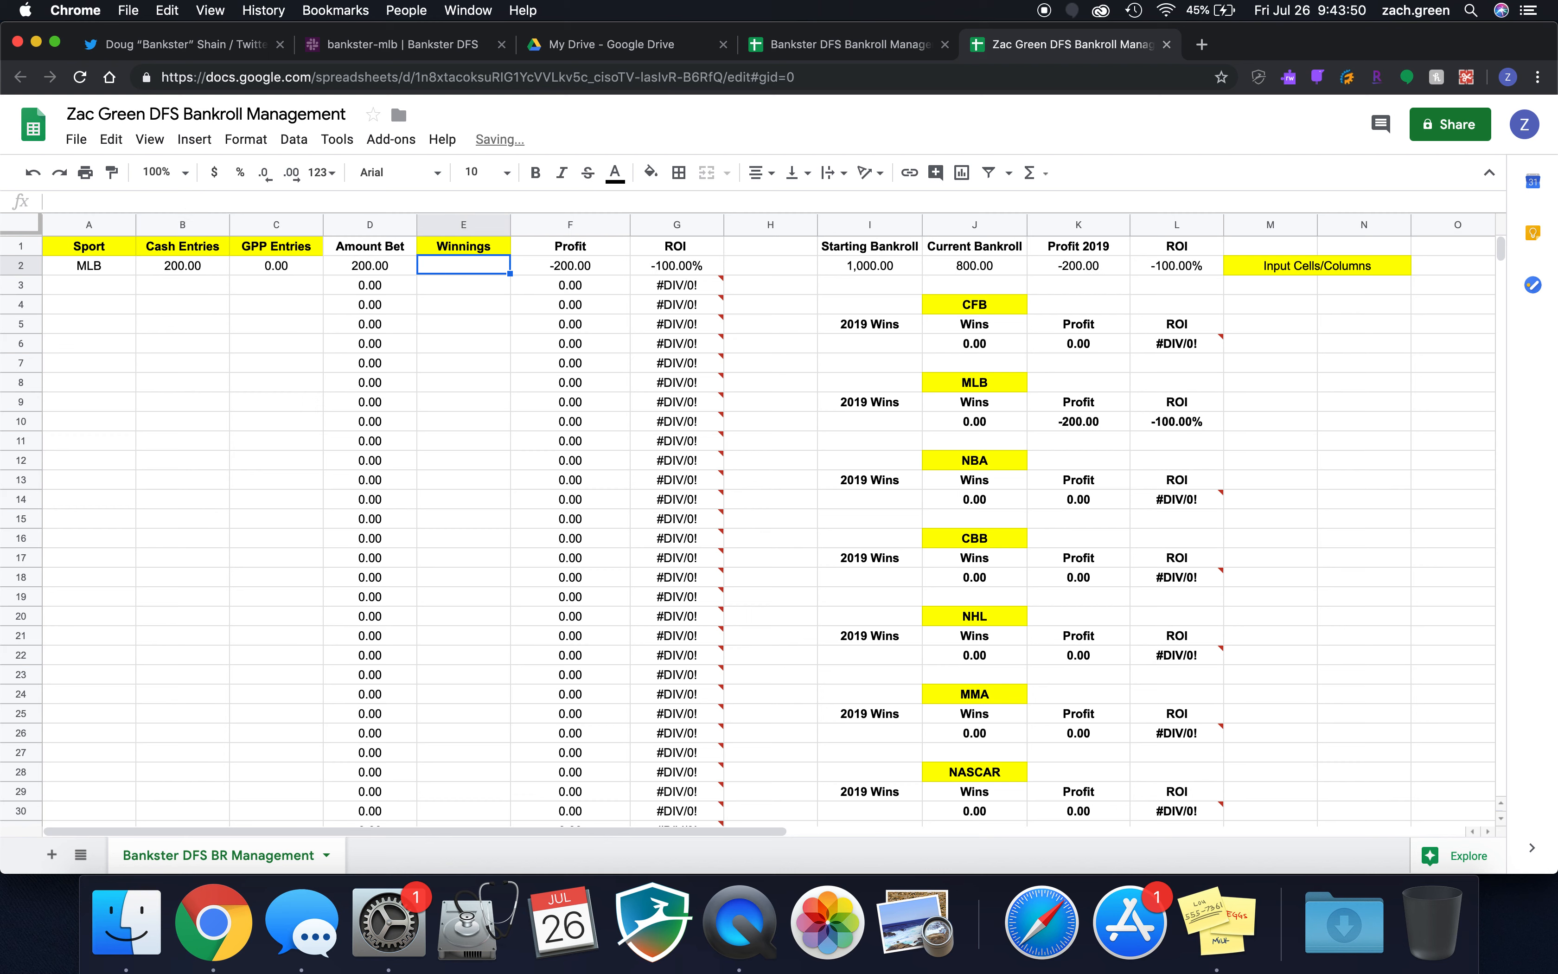
text(400)
key(Return)
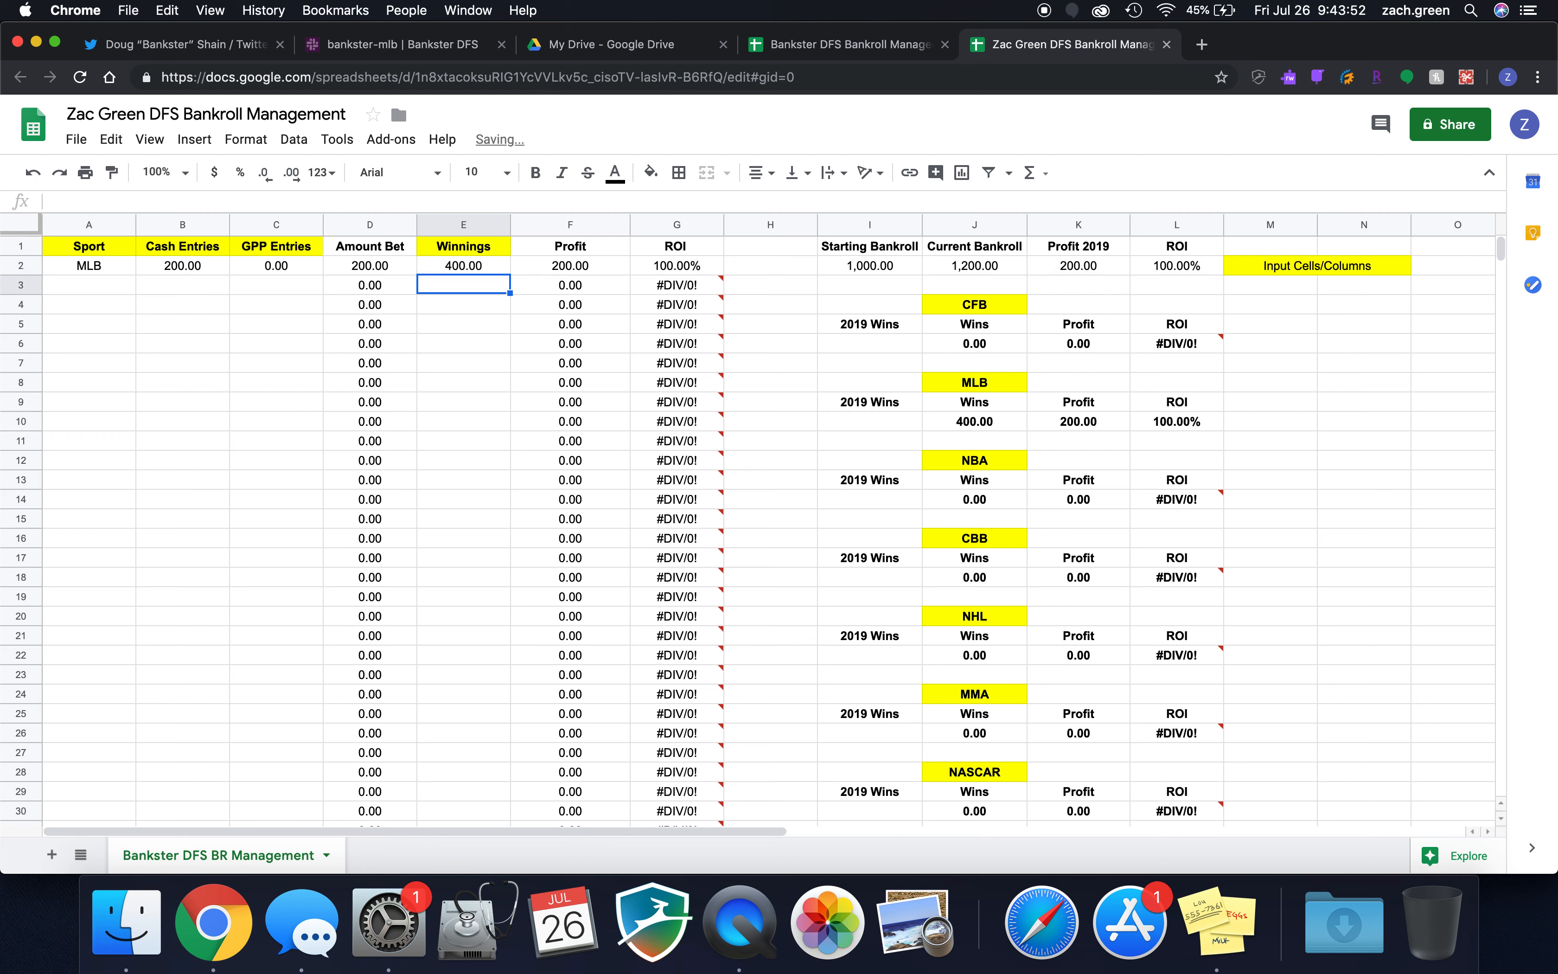
key(Left)
key(Left)
key(Left)
key(Left)
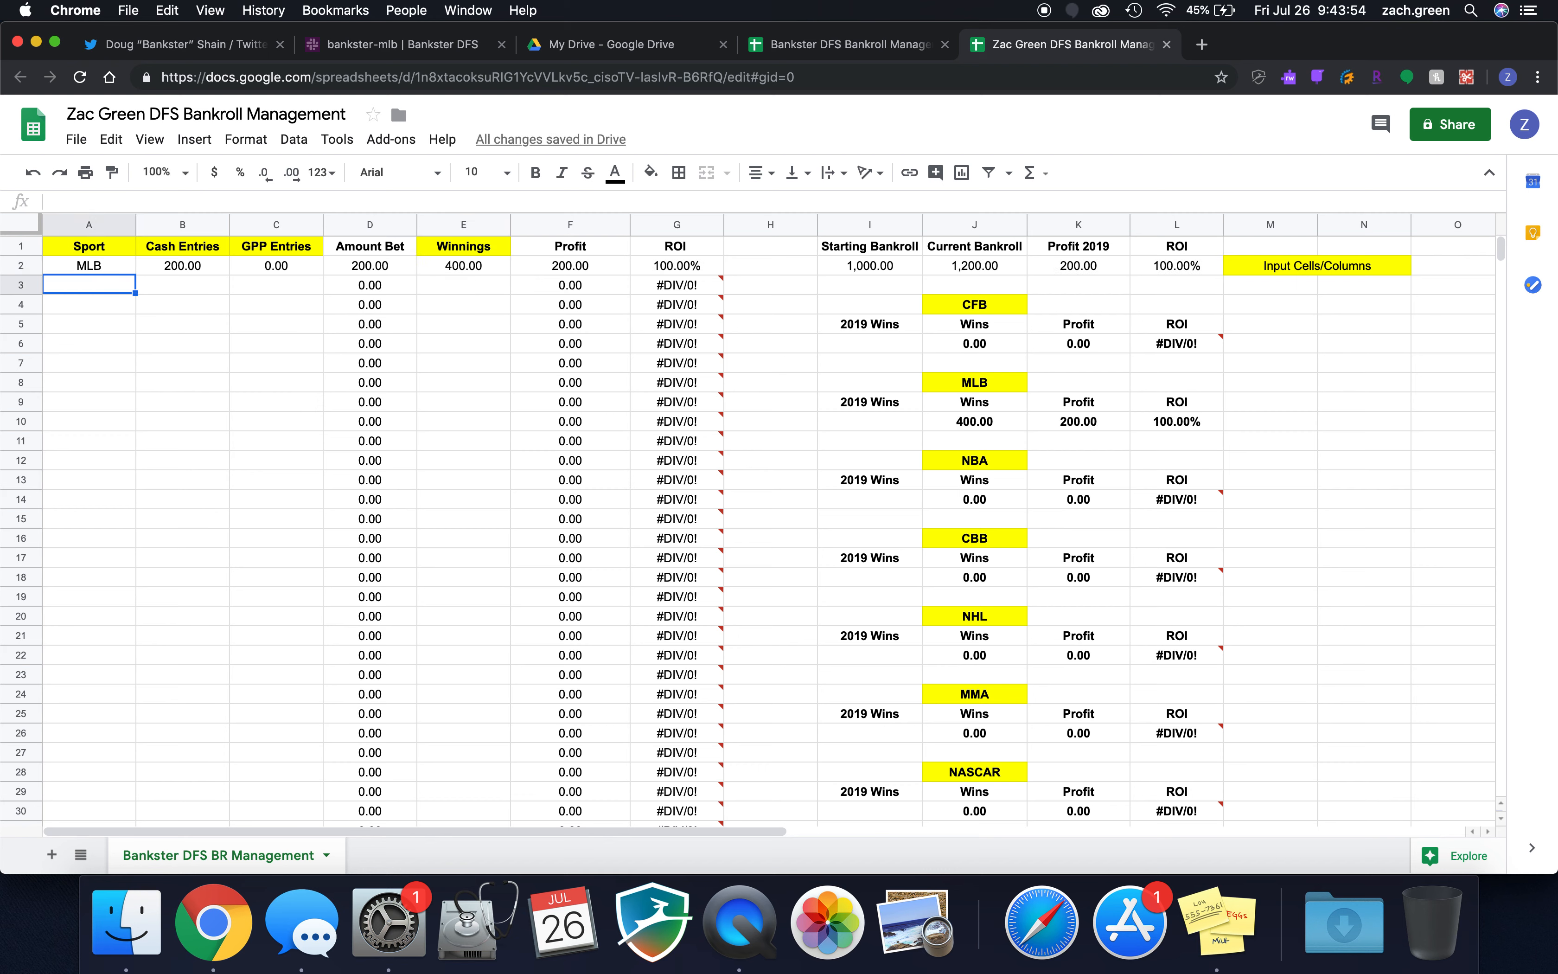
Fill row 3 with MLB, 600 cash entries, 0 GPP and 0 winnings.
text(MLB)
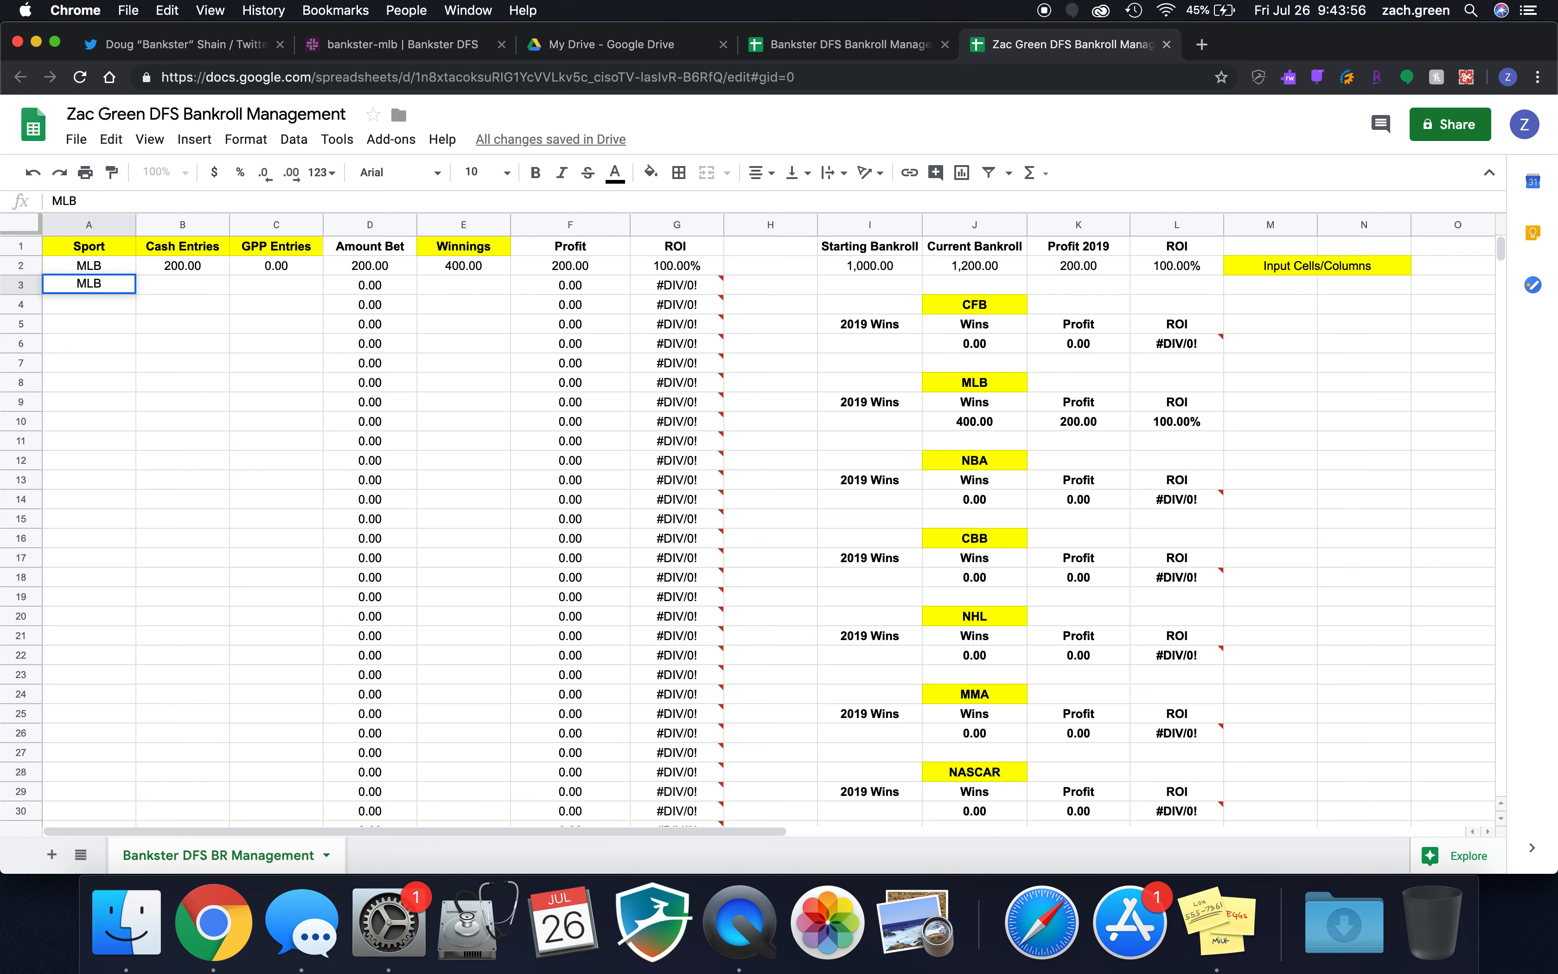
key(Tab)
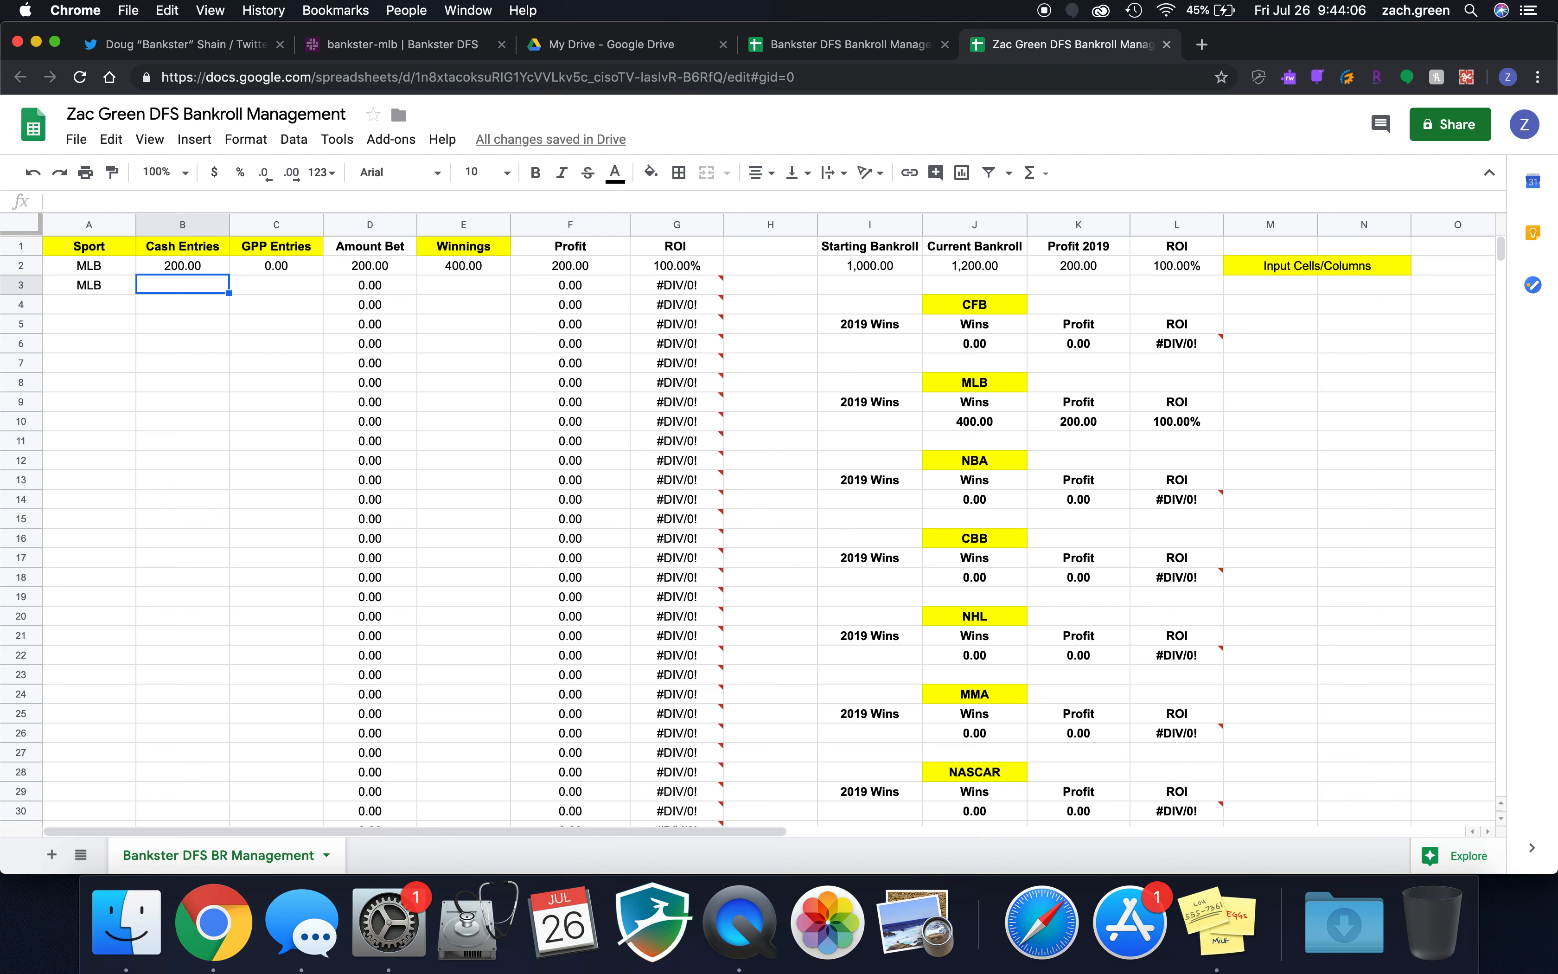
text(600)
key(Tab)
text(0)
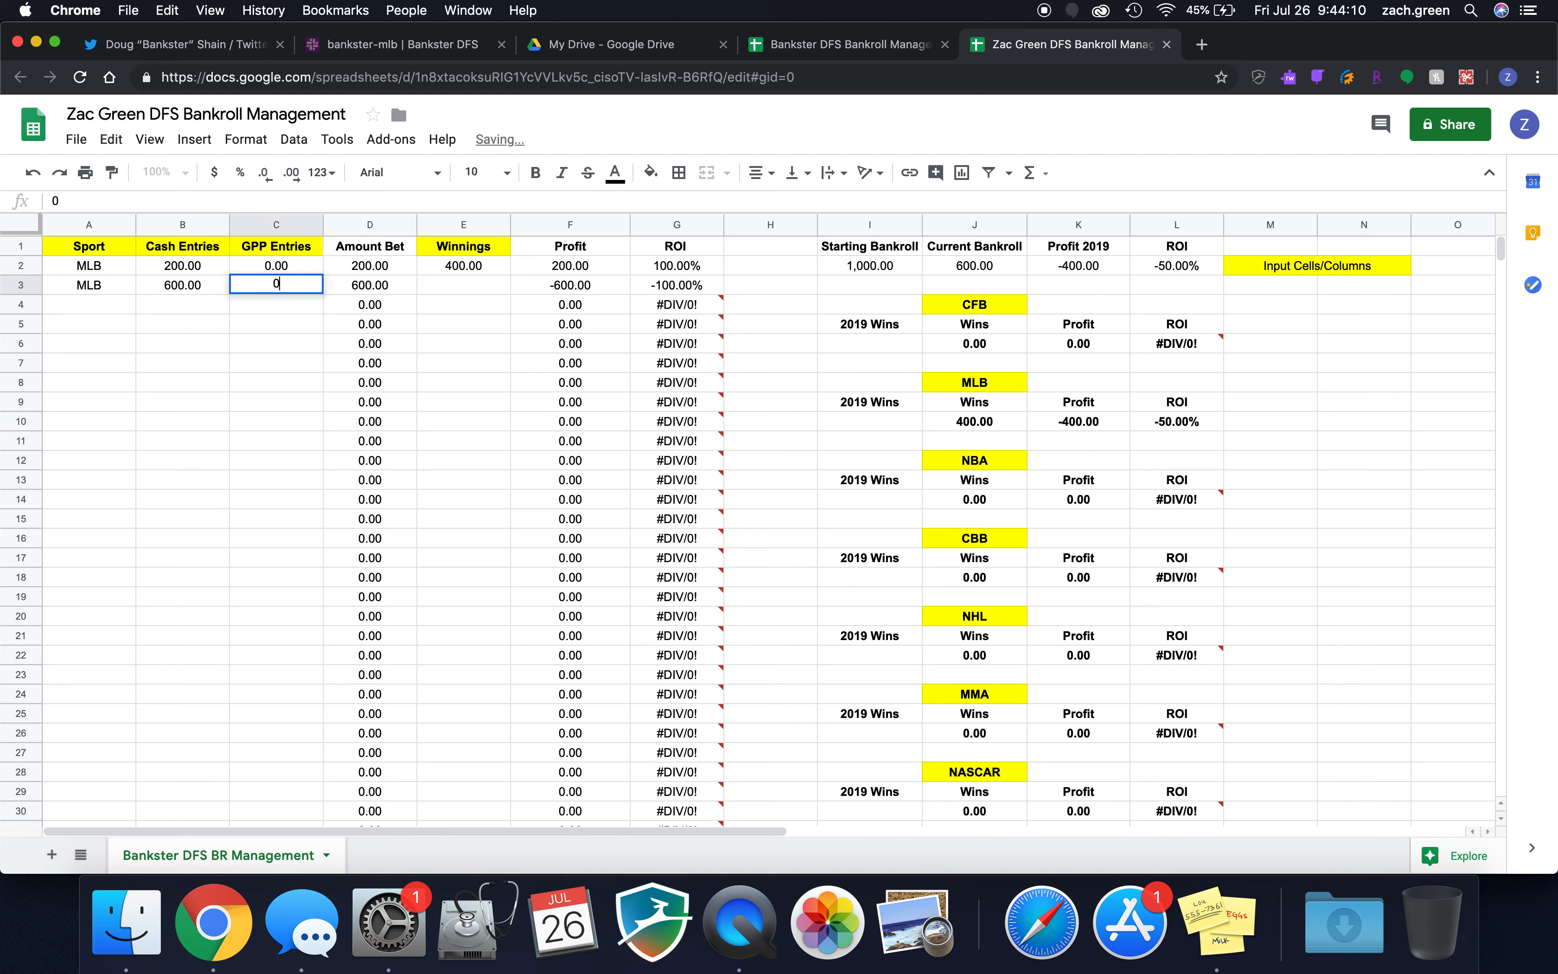
key(Tab)
key(Tab)
text(0)
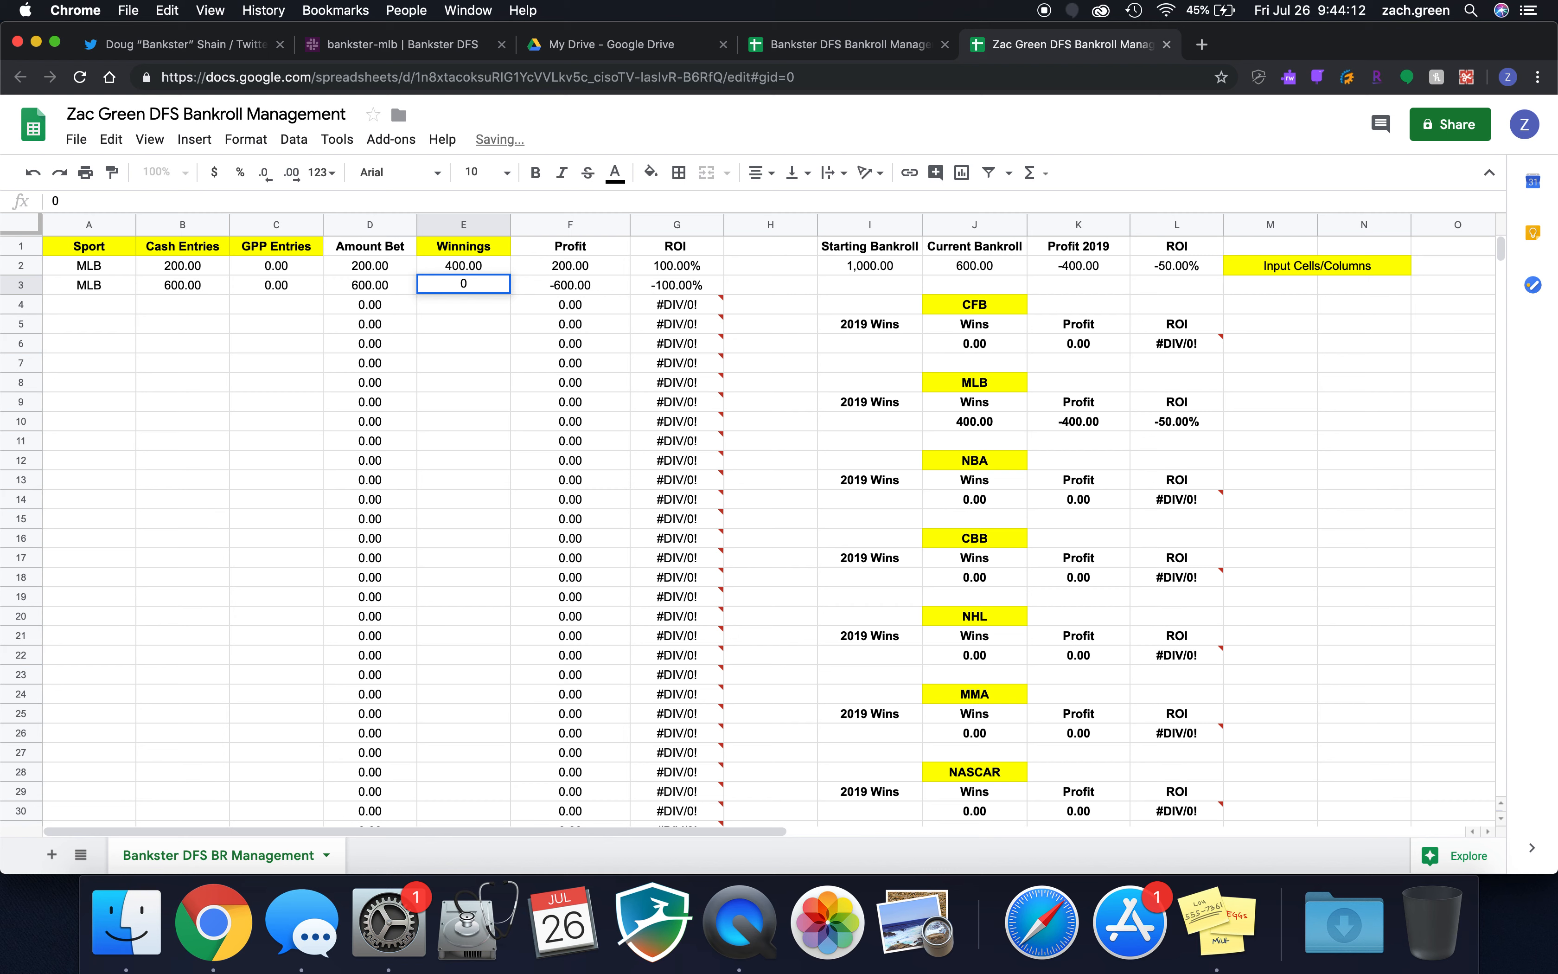
key(Return)
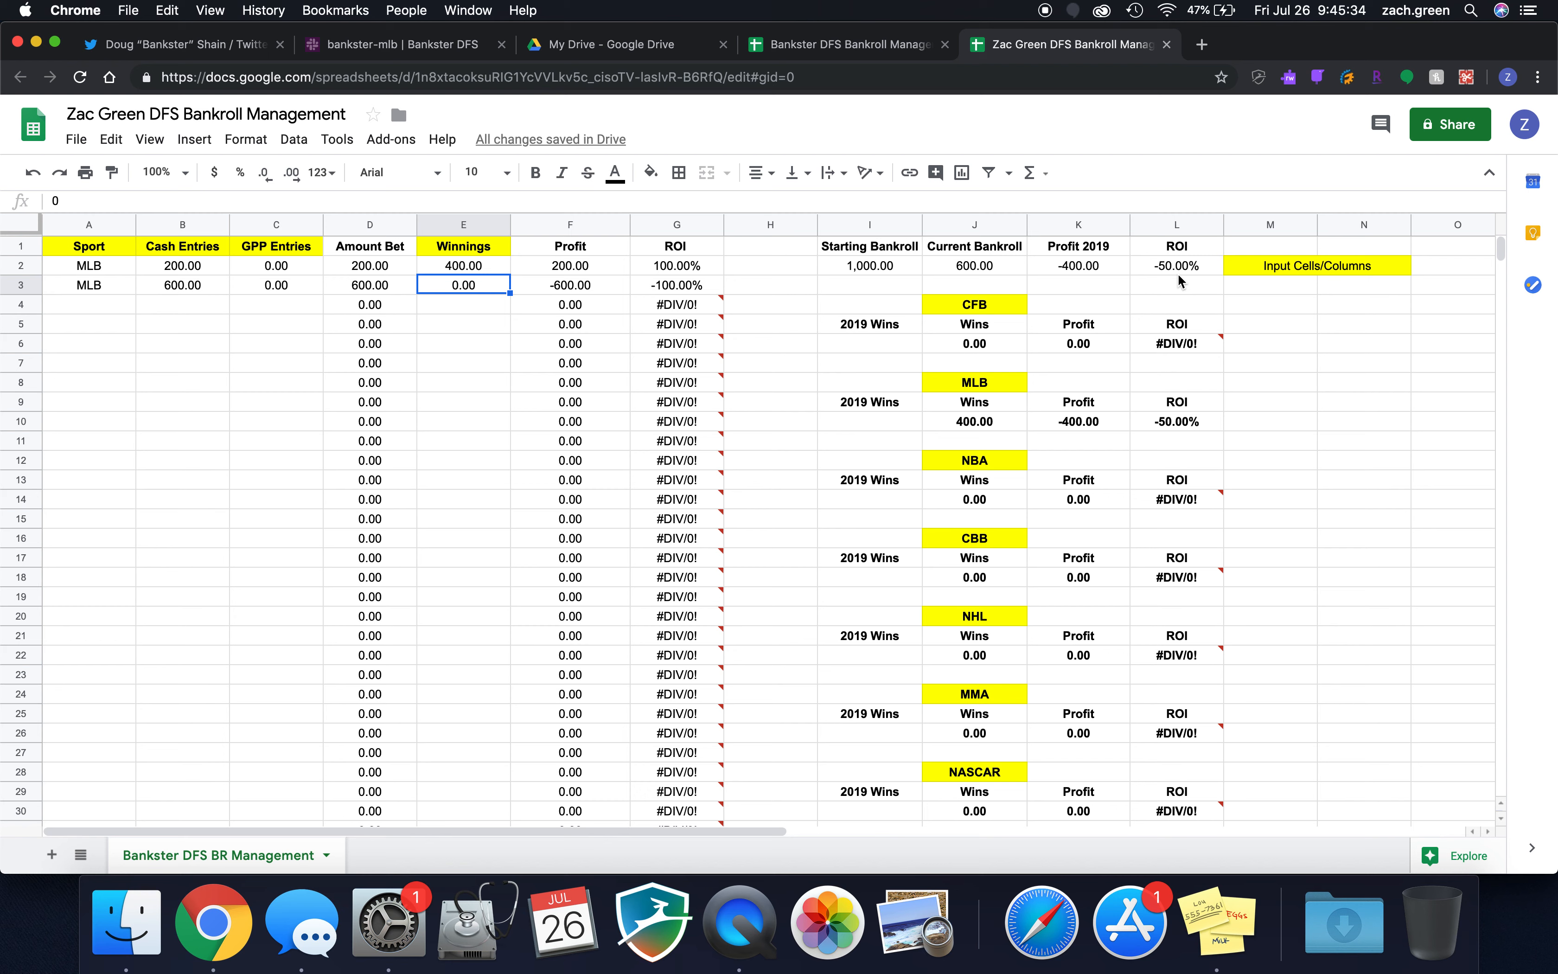
mouse_move(681, 452)
click(107, 305)
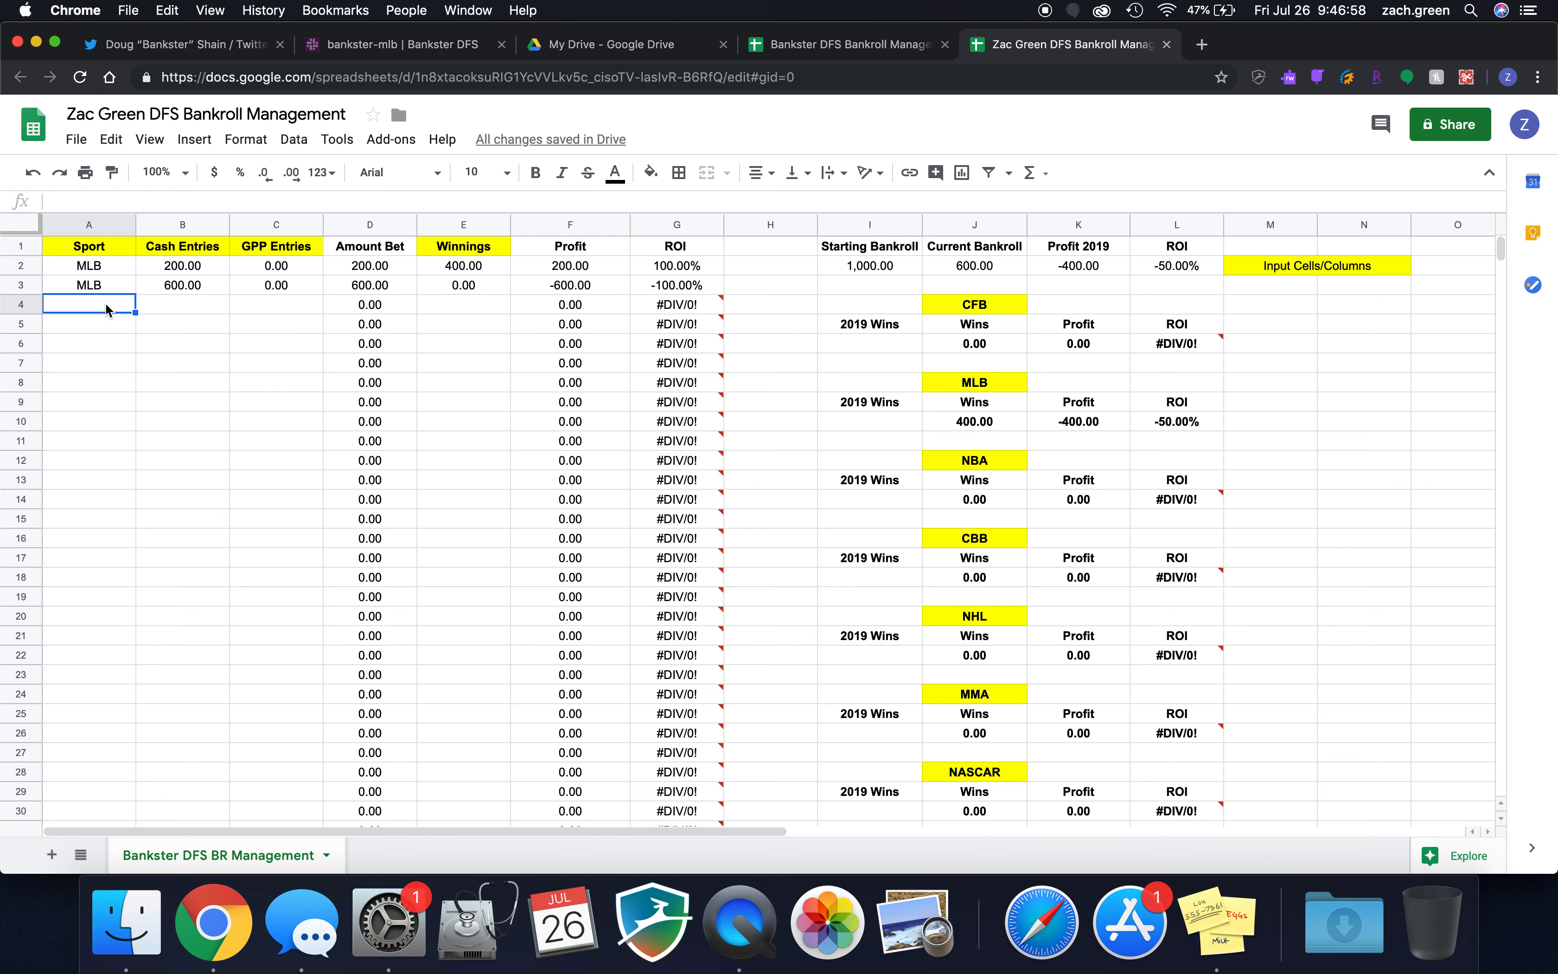
Switch to QuickTime Player and bring up its File menu and Dock options.
click(740, 927)
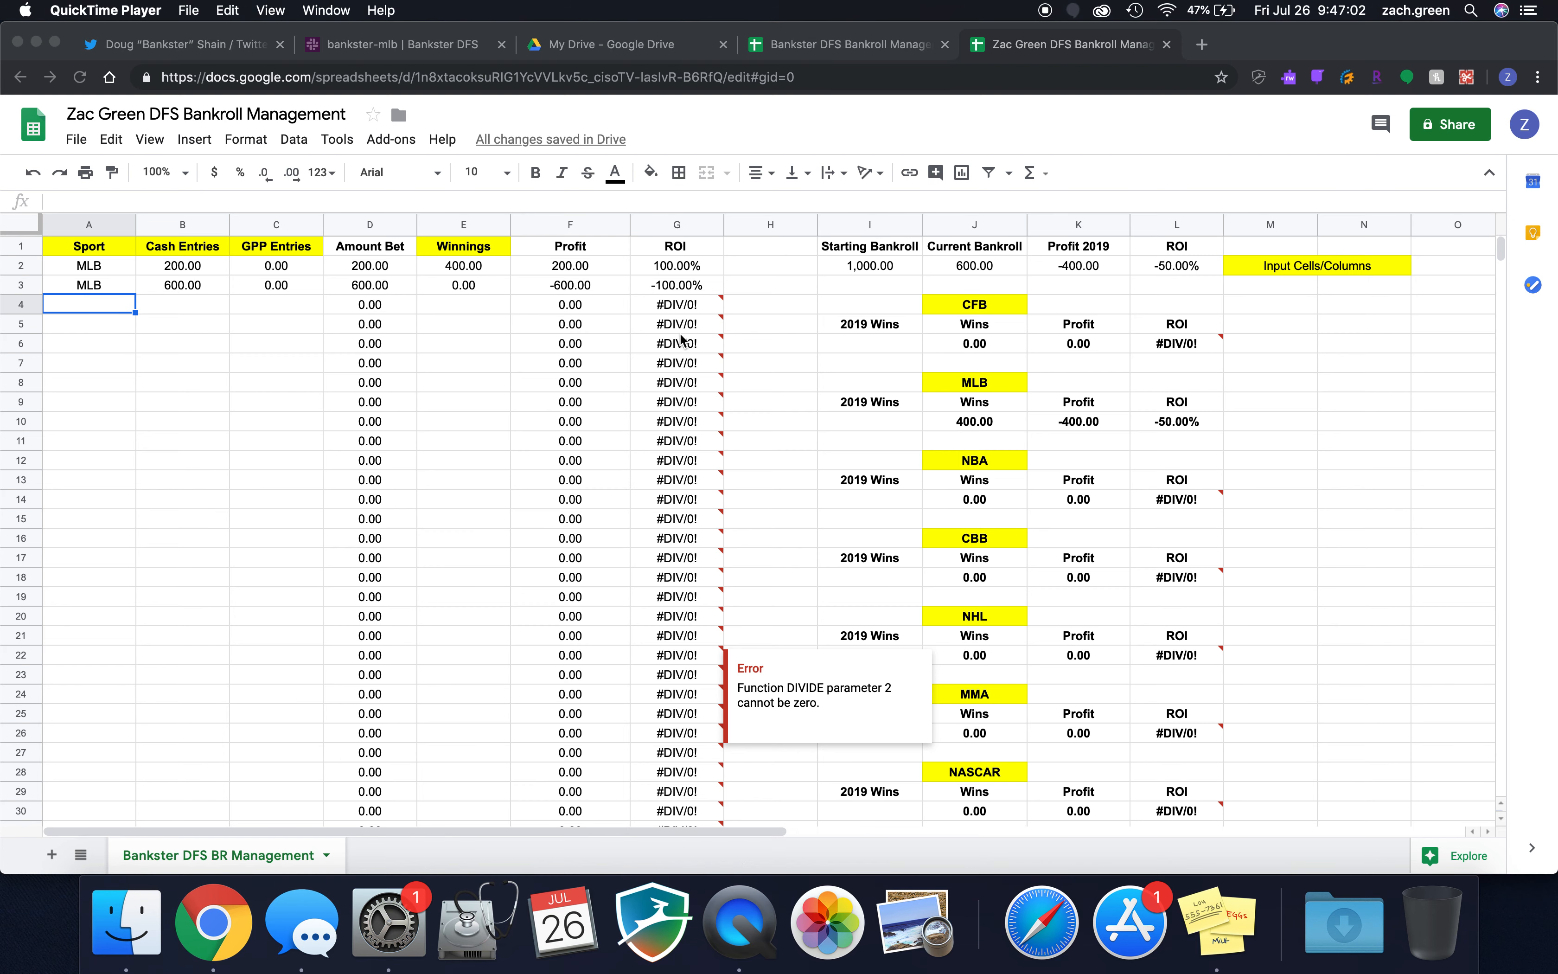
click(189, 10)
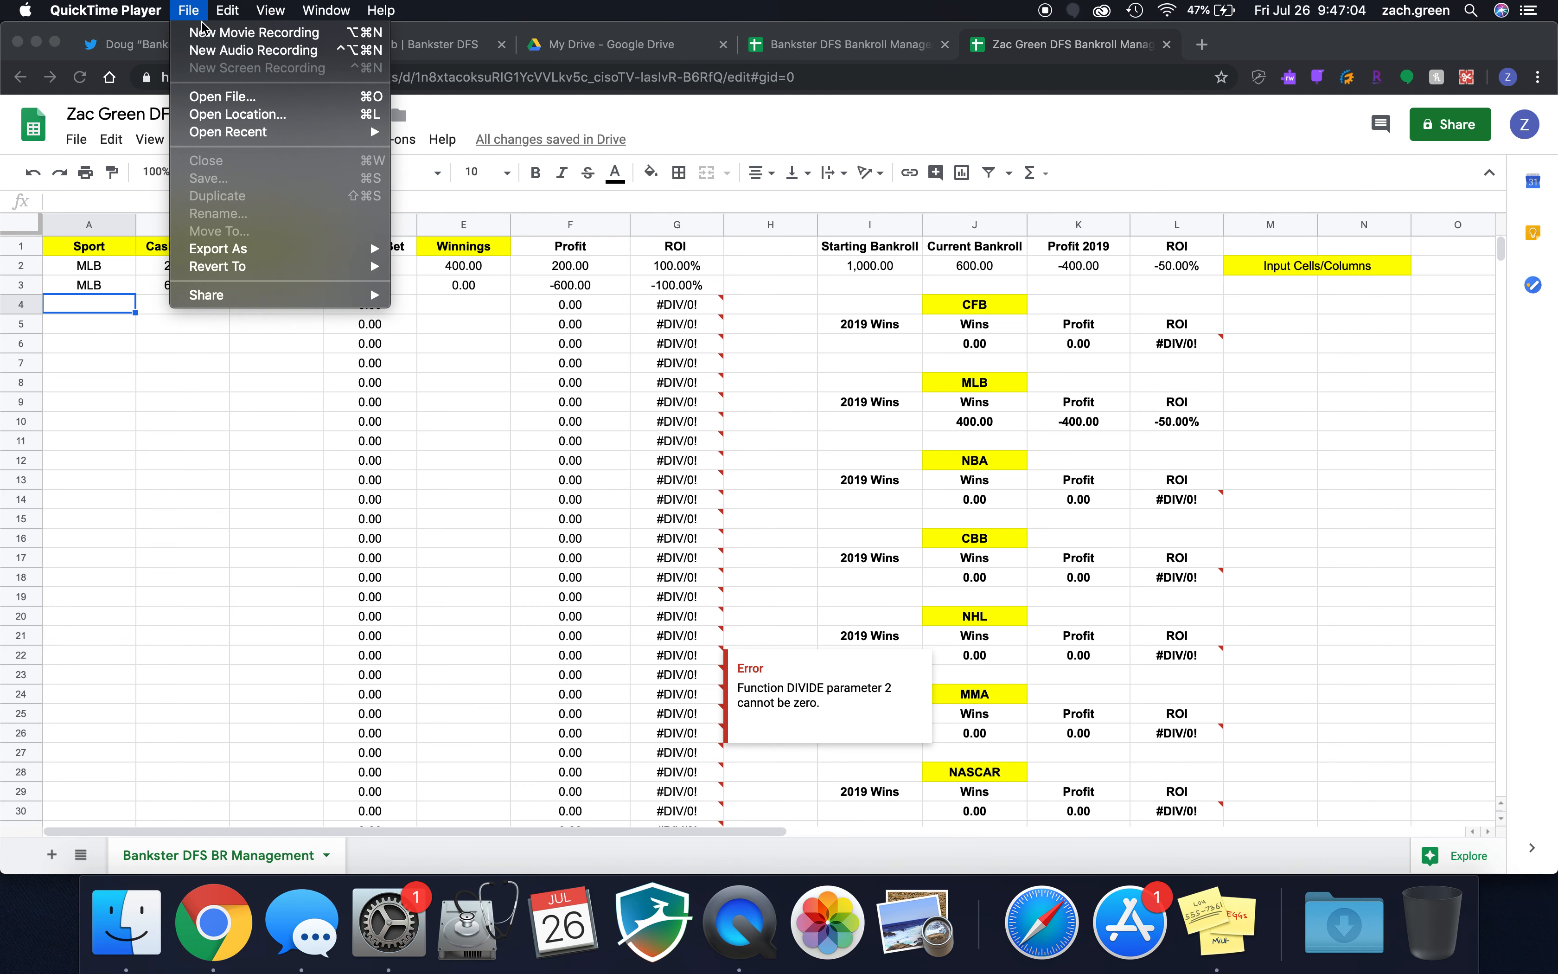
click(736, 922)
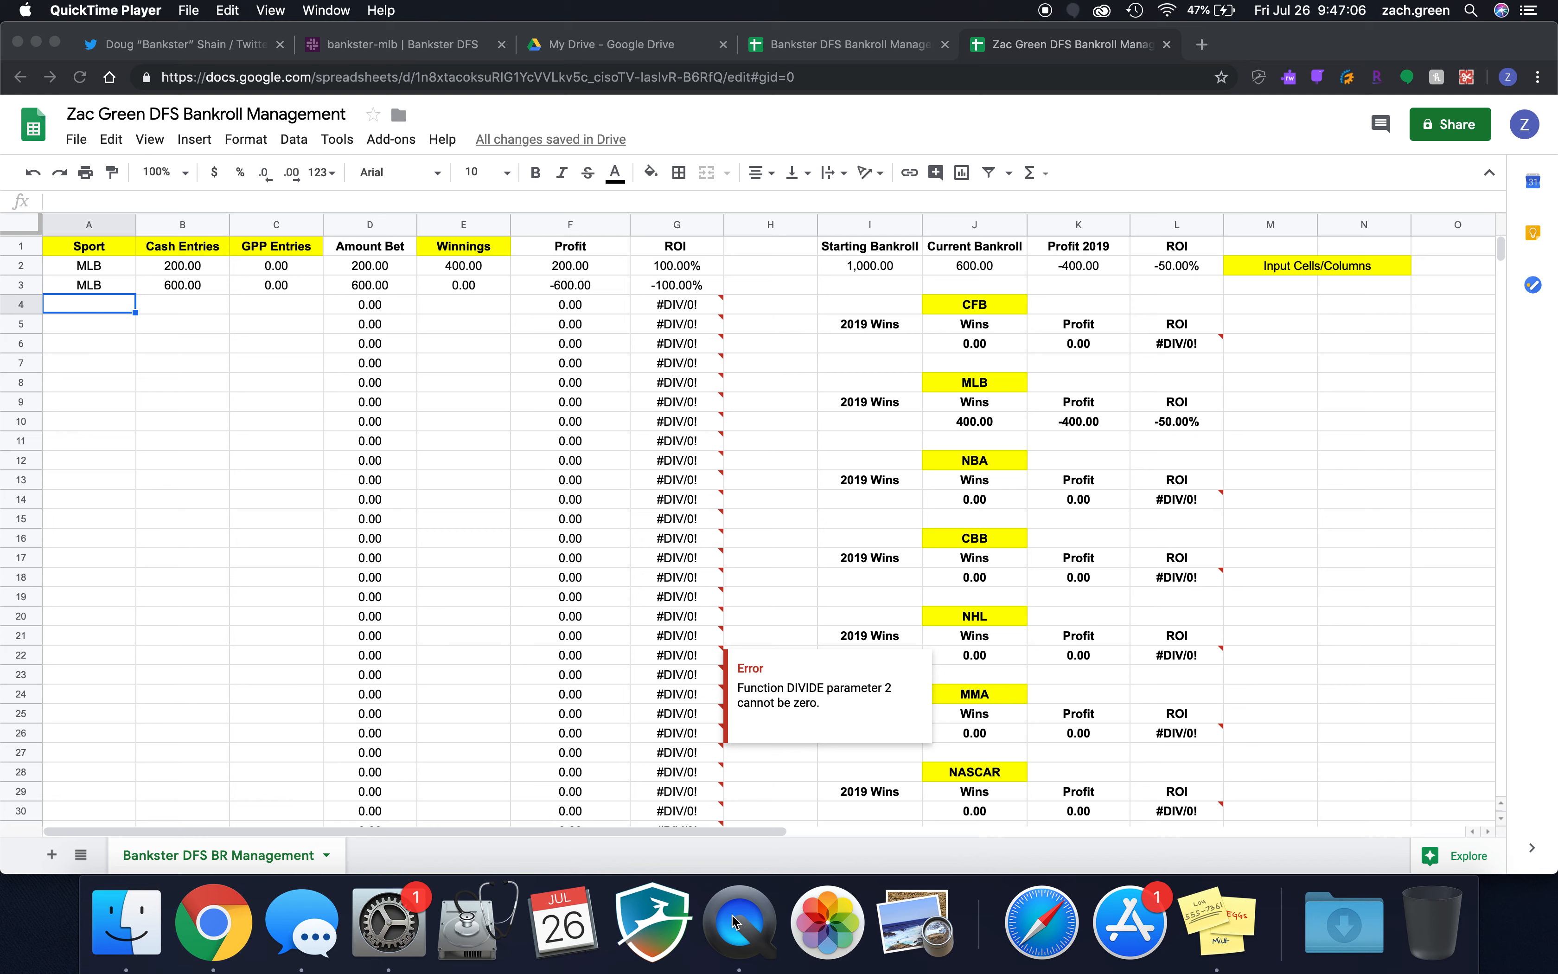